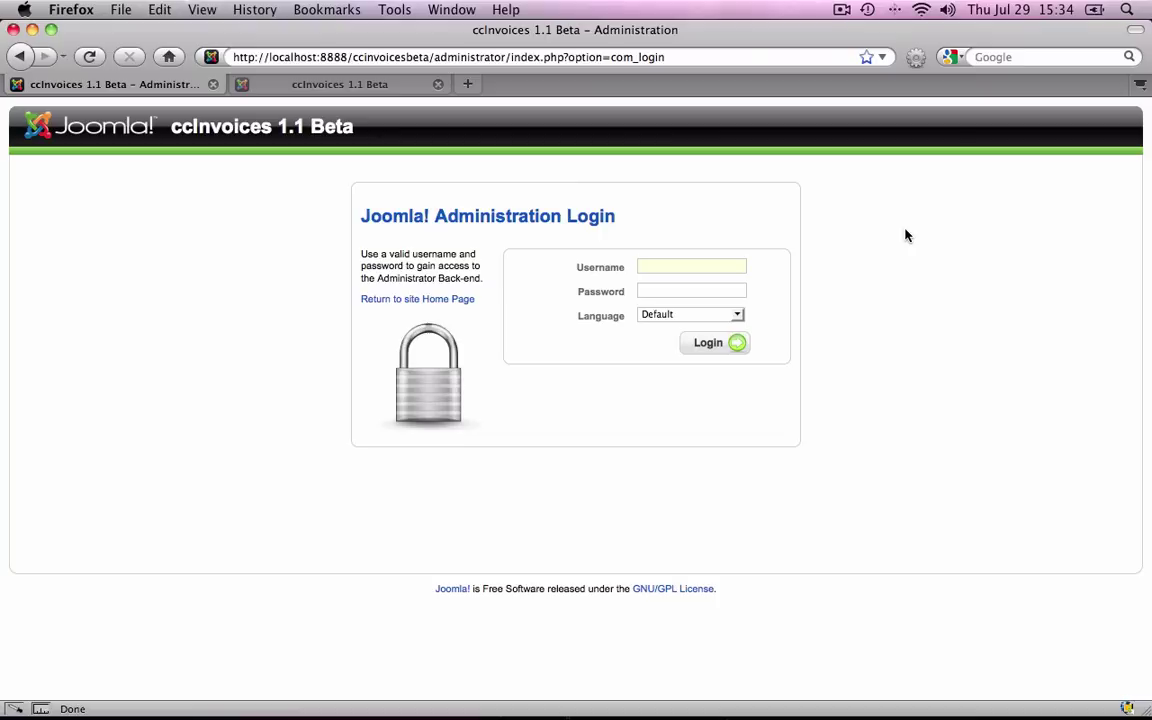
Log in to the administrator back-end with the admin username and password.
{"action": "type", "text": "David"}
{"action": "key", "text": "Tab"}
{"action": "type", "text": "*******"}
{"action": "key", "text": "Return"}
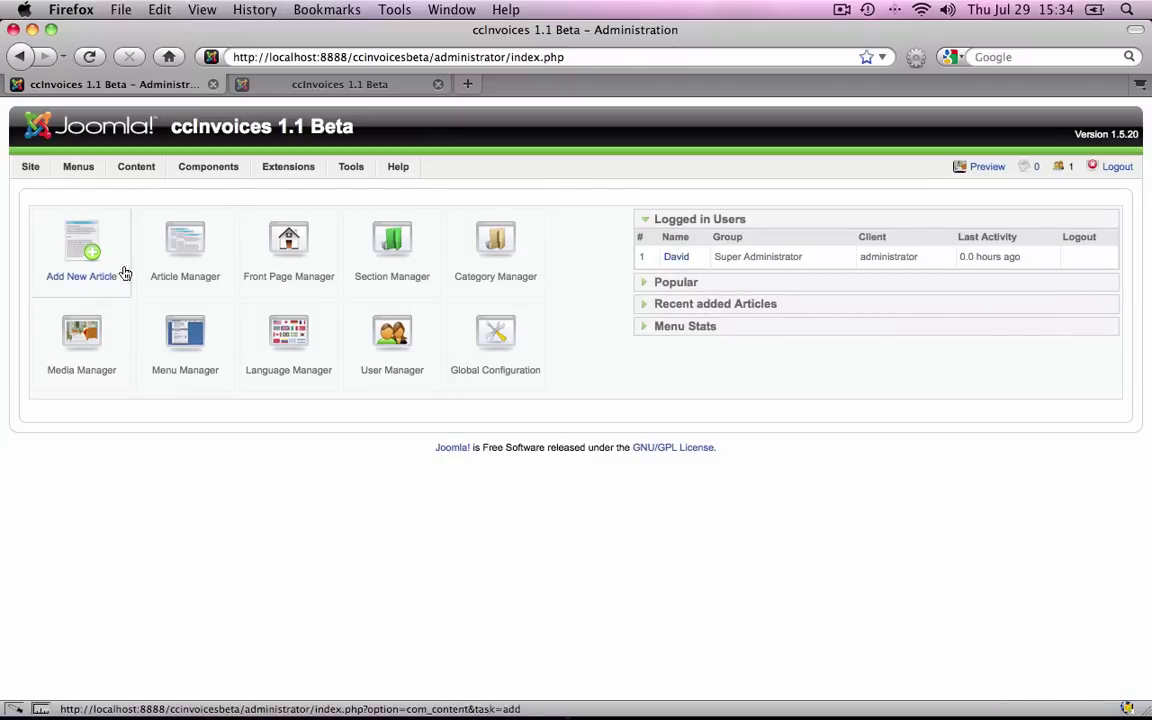
Go to Components > ccInvoices and show its Configuration page.
{"action": "mouse_move", "coordinate": [216, 170]}
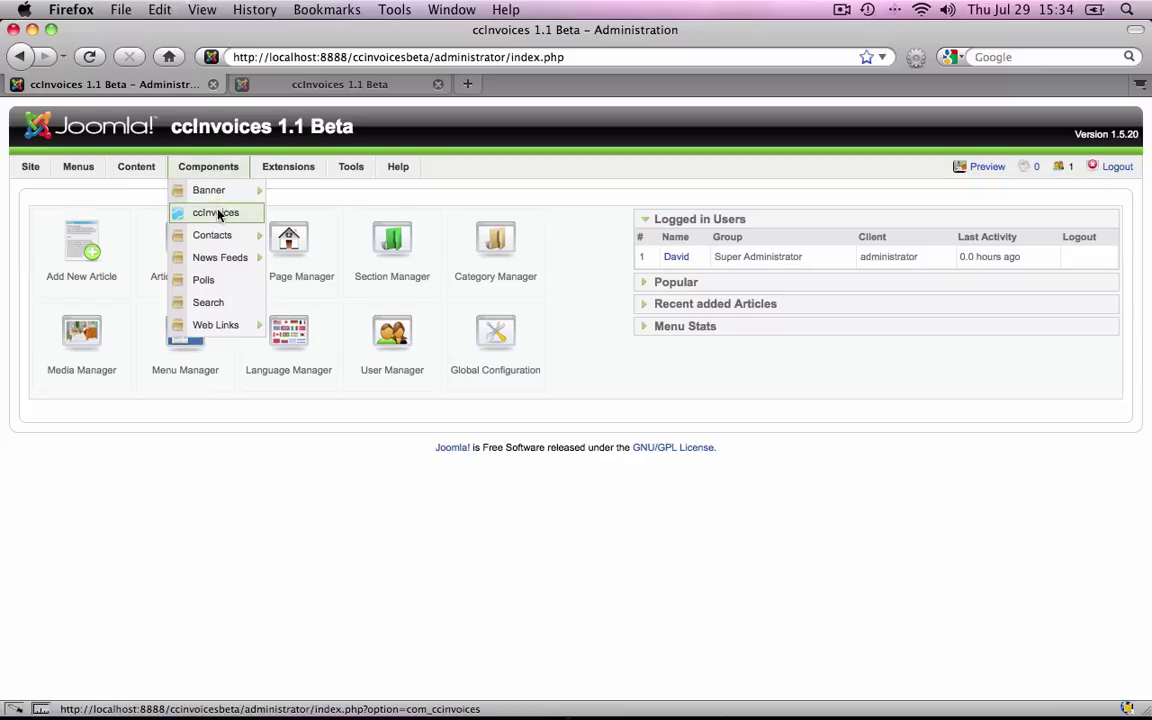
{"action": "left_click", "coordinate": [219, 214]}
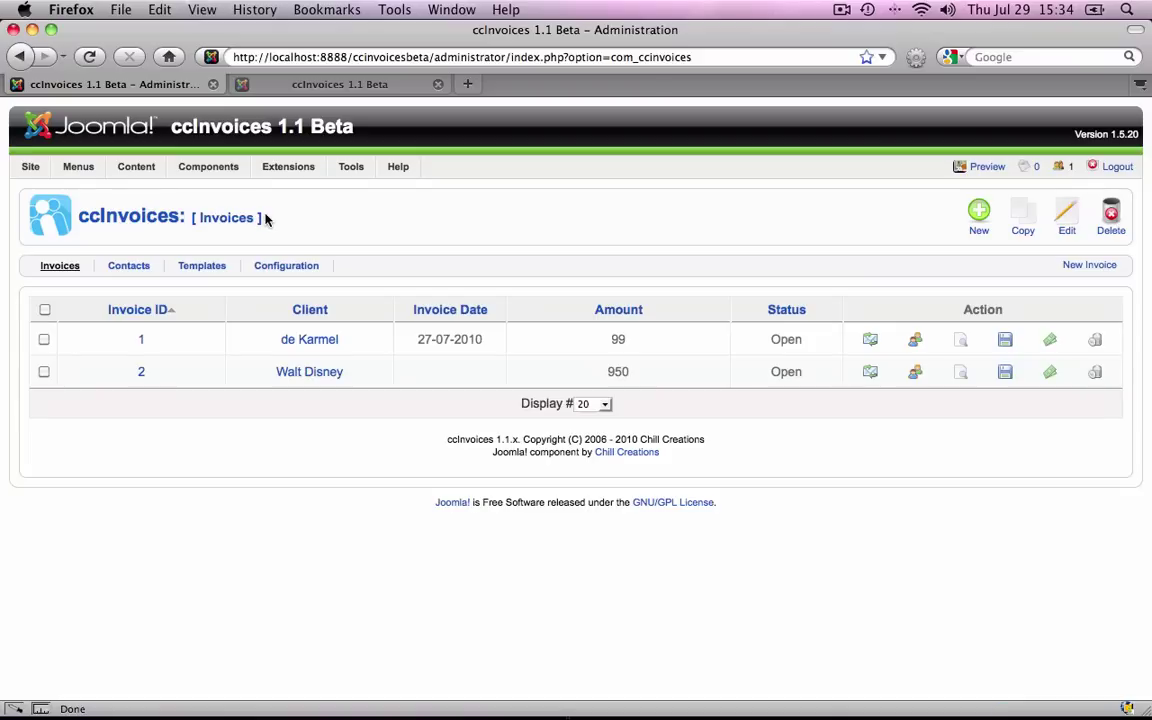
{"action": "left_click", "coordinate": [286, 267]}
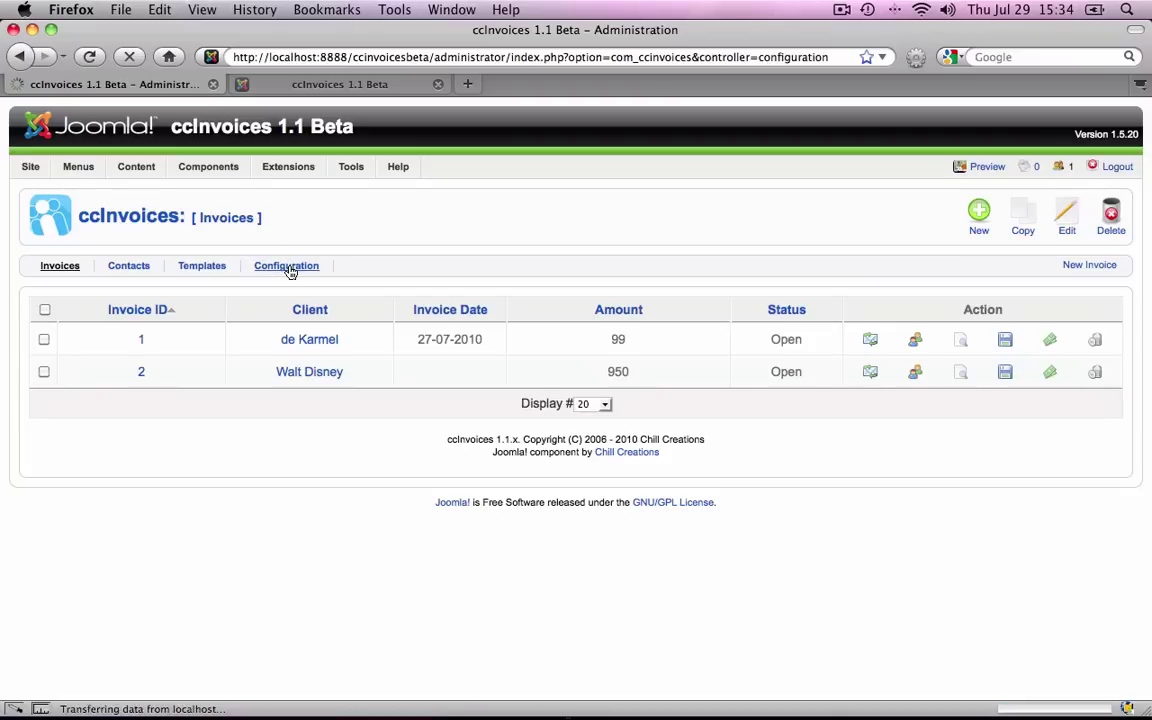
{"action": "scroll", "coordinate": [715, 369], "scroll_direction": "down", "scroll_amount": 2}
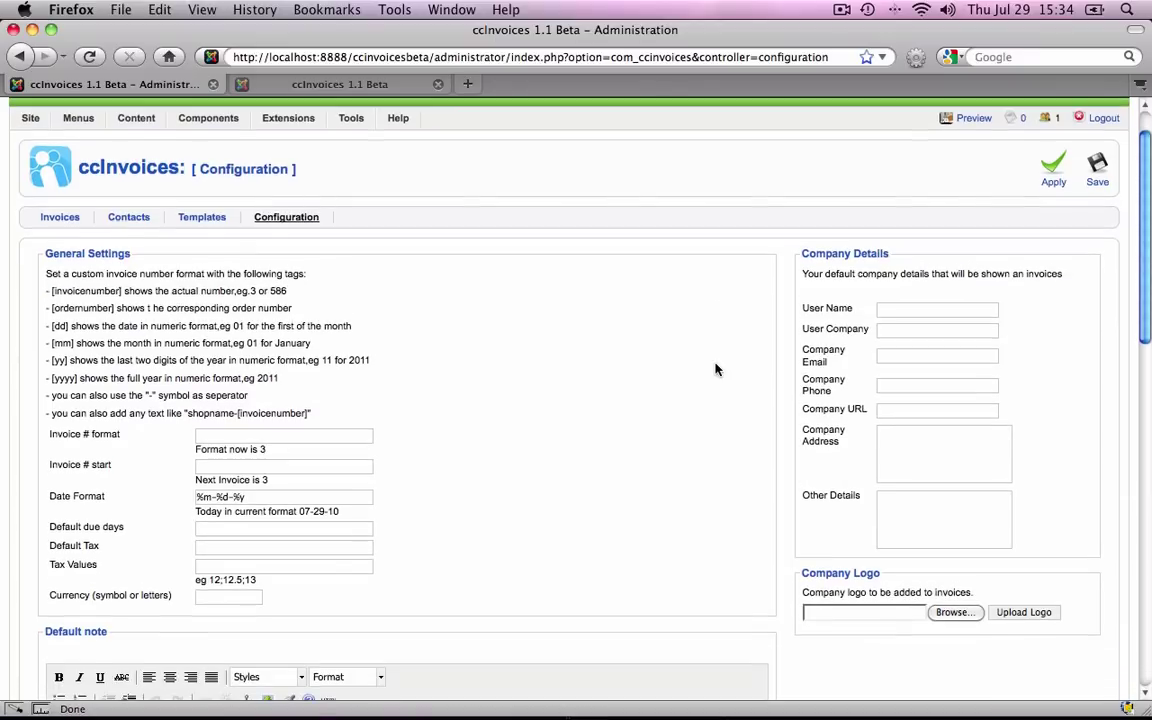
{"action": "scroll", "coordinate": [715, 369], "scroll_direction": "down", "scroll_amount": 2}
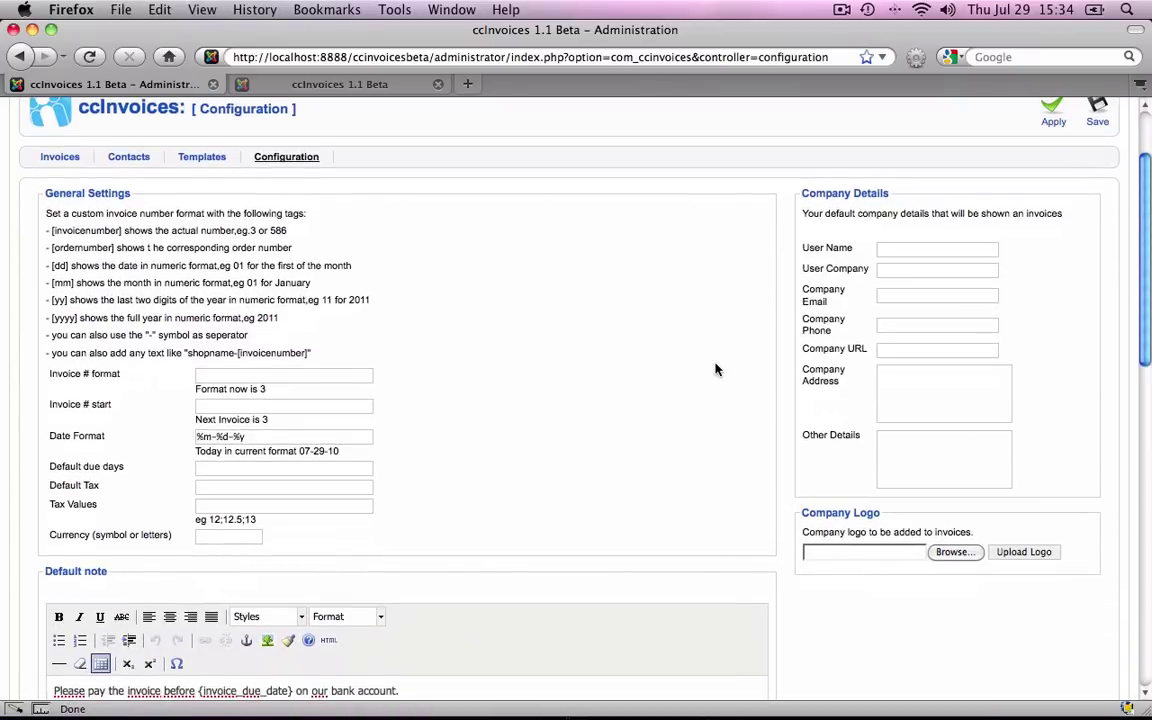
{"action": "scroll", "coordinate": [715, 369], "scroll_direction": "down", "scroll_amount": 1}
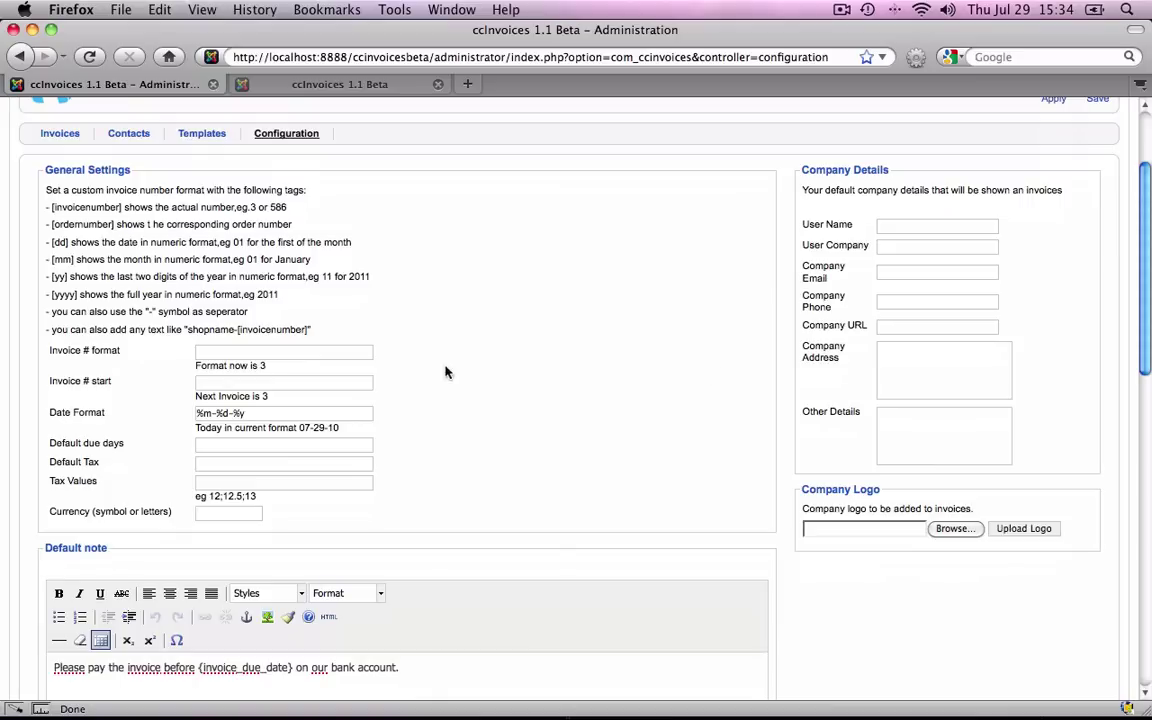
Set the invoice number format to [yyyy]-[invoicenumber] and the date format to %d-%m-%y.
{"action": "left_click", "coordinate": [360, 352]}
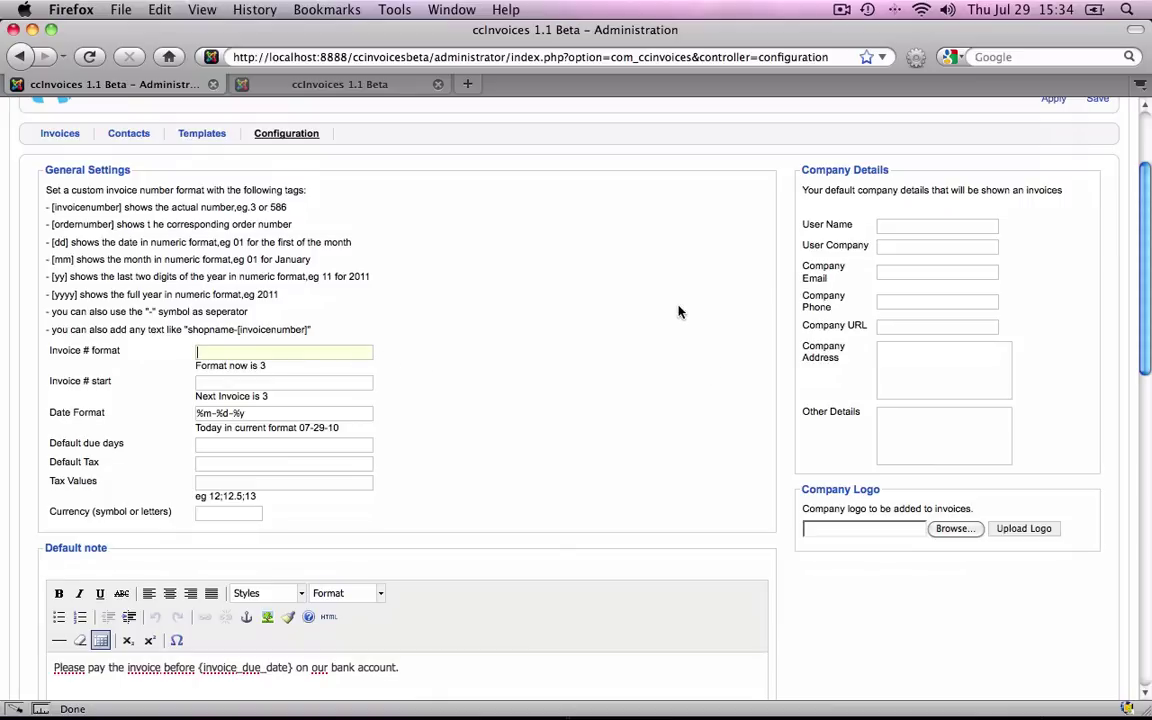
{"action": "type", "text": "[yyyy]-[invoicenumber]"}
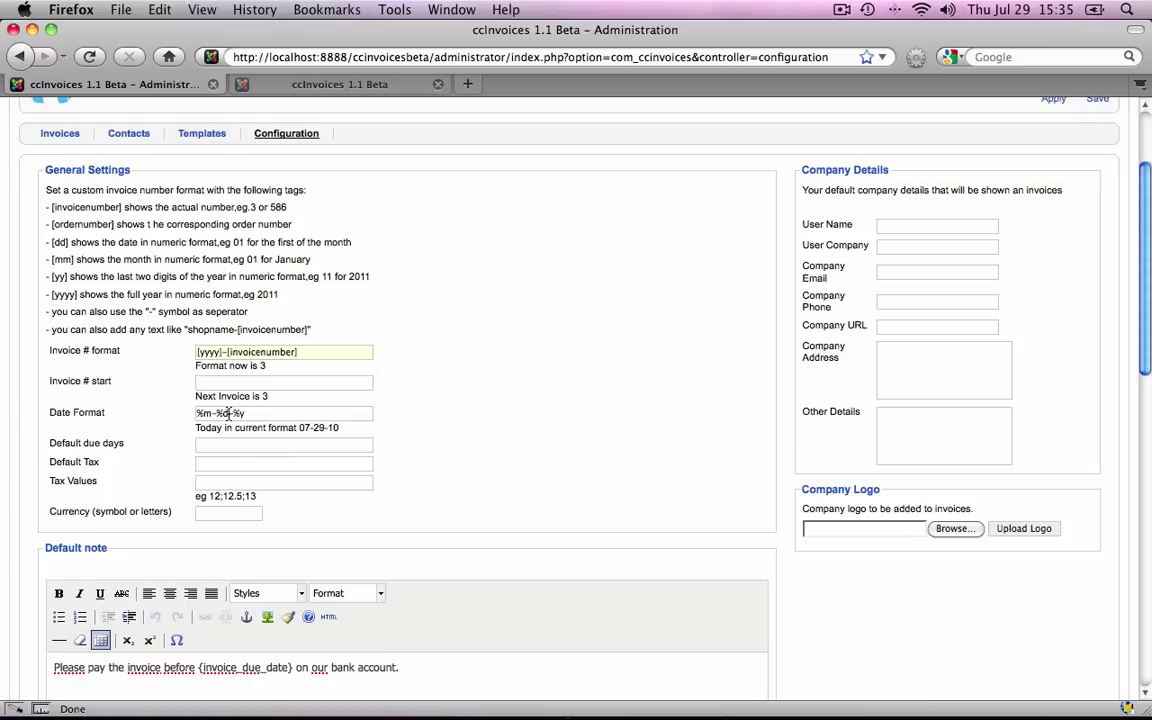
{"action": "left_click_drag", "start_coordinate": [227, 411], "coordinate": [218, 413]}
{"action": "key", "text": "super+x"}
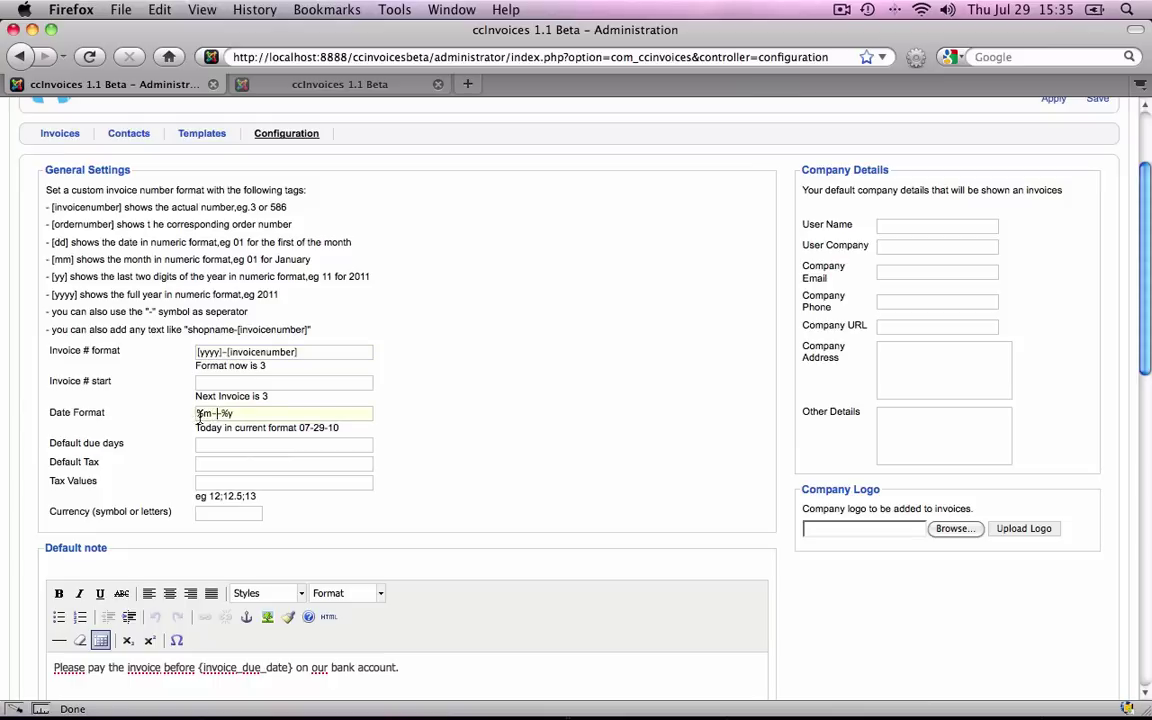
{"action": "left_click", "coordinate": [198, 414]}
{"action": "key", "text": "super+v"}
{"action": "type", "text": "-"}
{"action": "key", "text": "Right"}
{"action": "key", "text": "Right"}
{"action": "key", "text": "Delete"}
{"action": "left_click", "coordinate": [228, 511]}
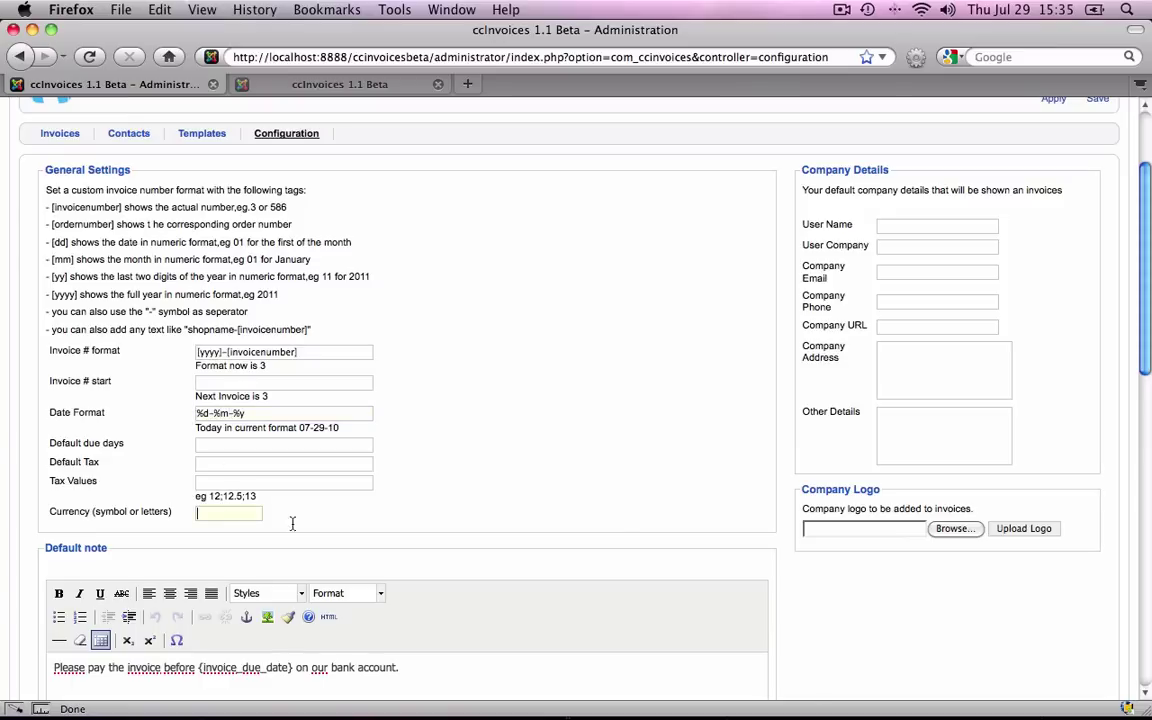
Enter € as the currency symbol.
{"action": "type", "text": "€"}
{"action": "scroll", "coordinate": [650, 520], "scroll_direction": "down", "scroll_amount": 1}
{"action": "scroll", "coordinate": [650, 520], "scroll_direction": "down", "scroll_amount": 5}
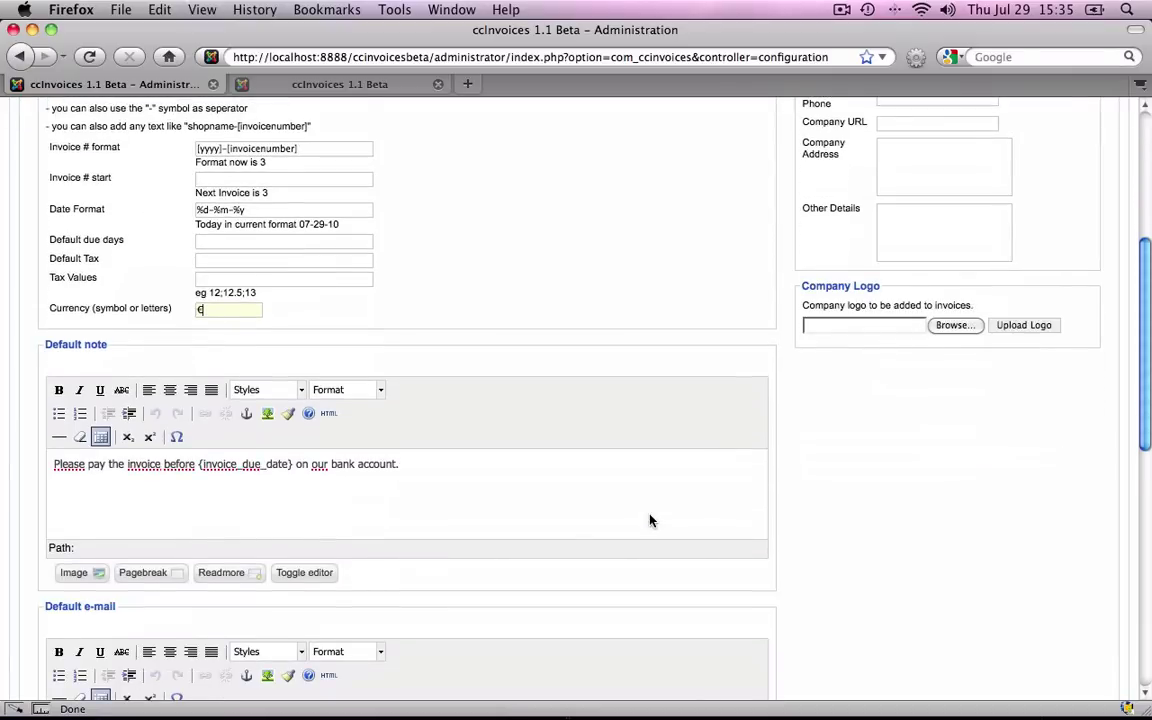
{"action": "scroll", "coordinate": [650, 520], "scroll_direction": "down", "scroll_amount": 3}
{"action": "scroll", "coordinate": [650, 520], "scroll_direction": "down", "scroll_amount": 1}
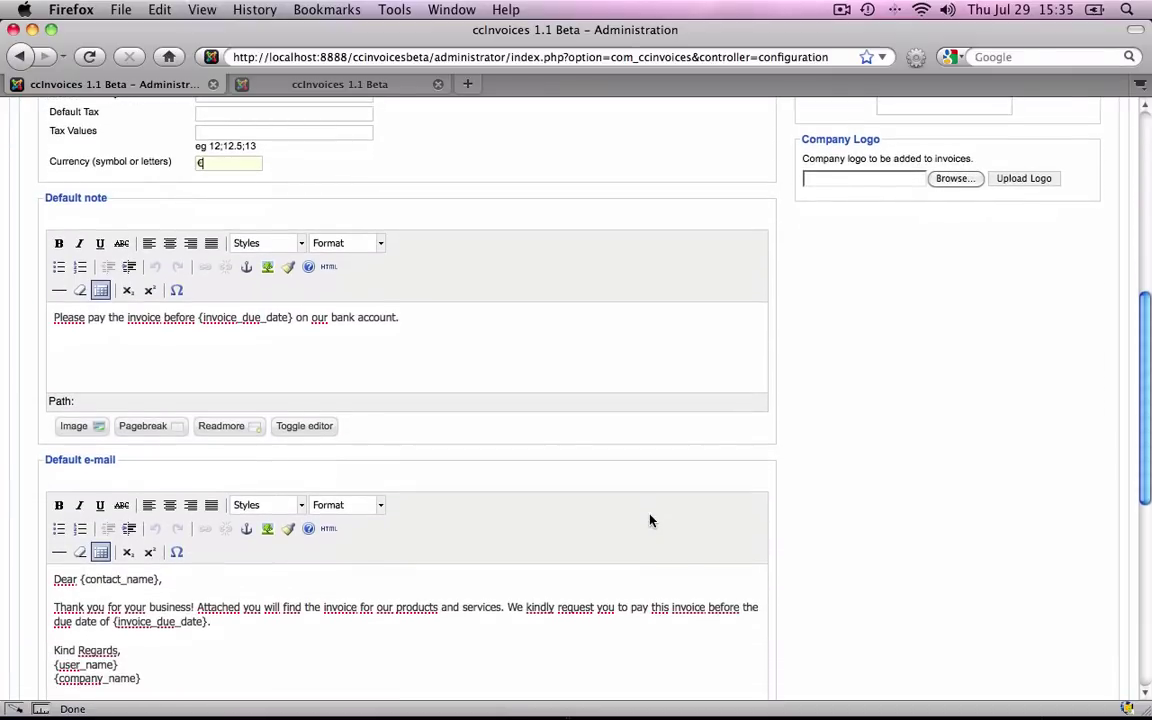
{"action": "scroll", "coordinate": [650, 520], "scroll_direction": "down", "scroll_amount": 3}
{"action": "scroll", "coordinate": [650, 519], "scroll_direction": "down", "scroll_amount": 2}
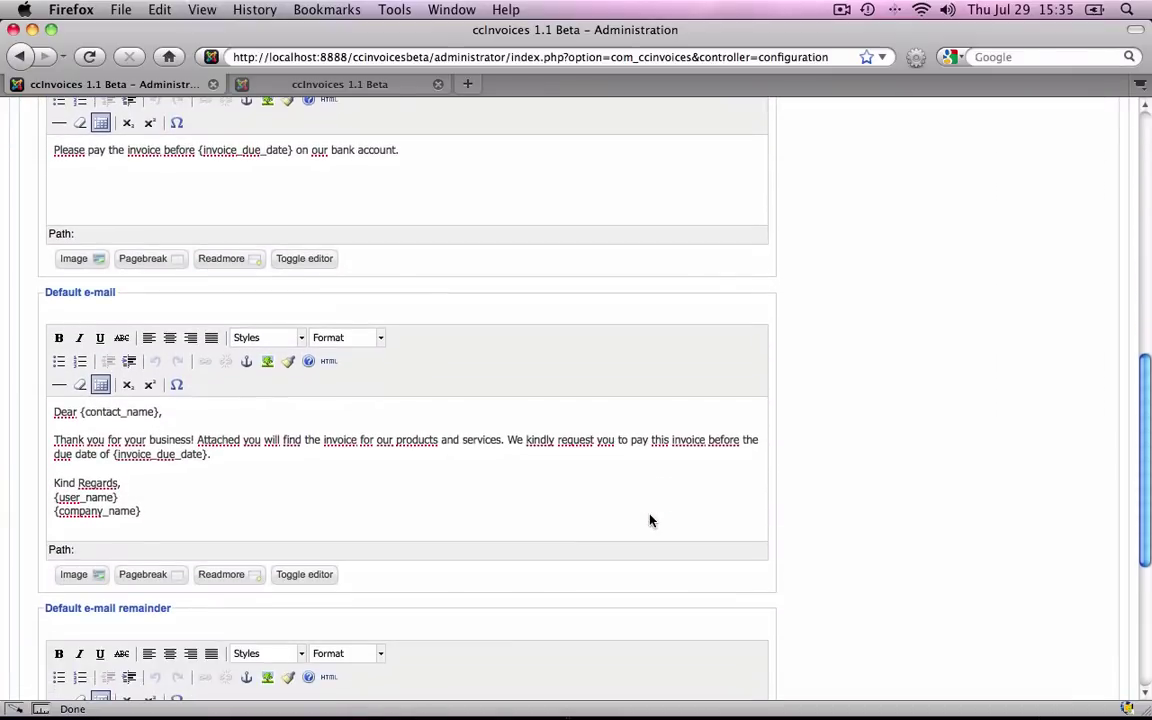
{"action": "scroll", "coordinate": [650, 519], "scroll_direction": "up", "scroll_amount": 15}
Fill in the user's name and the company name Chill Creations.
{"action": "left_click", "coordinate": [932, 362]}
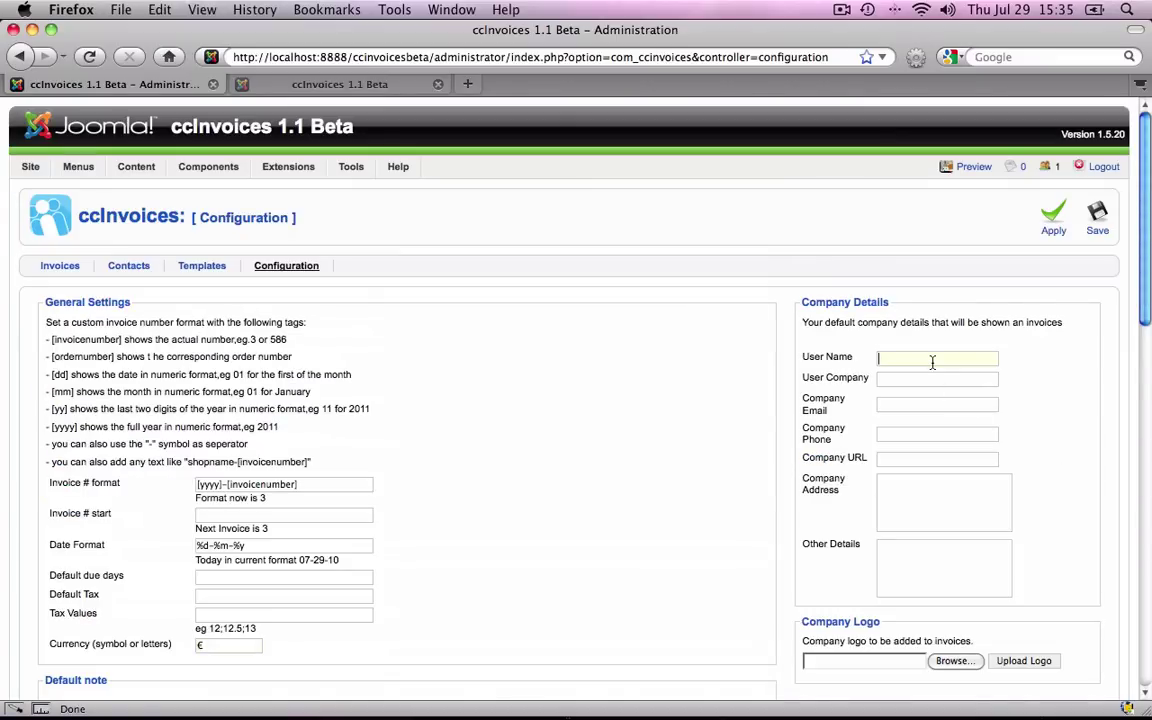
{"action": "type", "text": "David-Andrew"}
{"action": "left_click", "coordinate": [936, 378]}
{"action": "type", "text": "Chill Creations"}
{"action": "left_click", "coordinate": [937, 404]}
{"action": "scroll", "coordinate": [911, 401], "scroll_direction": "down", "scroll_amount": 3}
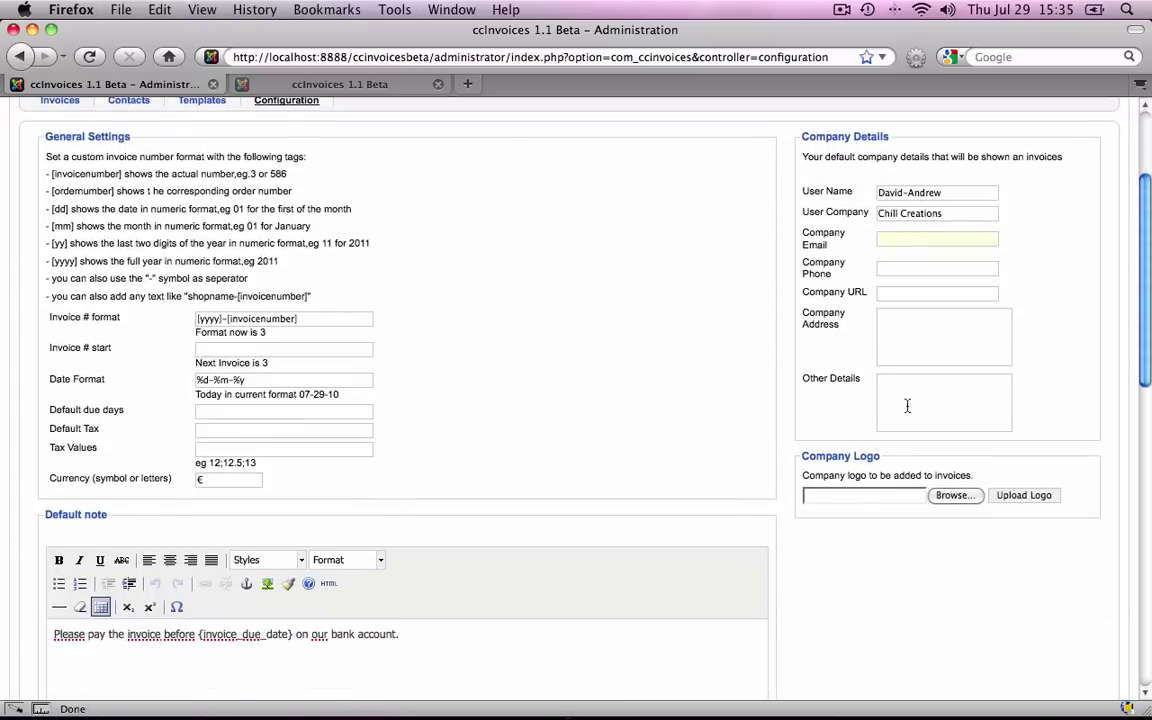
Pick the disney image as the company logo and save the configuration.
{"action": "left_click", "coordinate": [950, 496]}
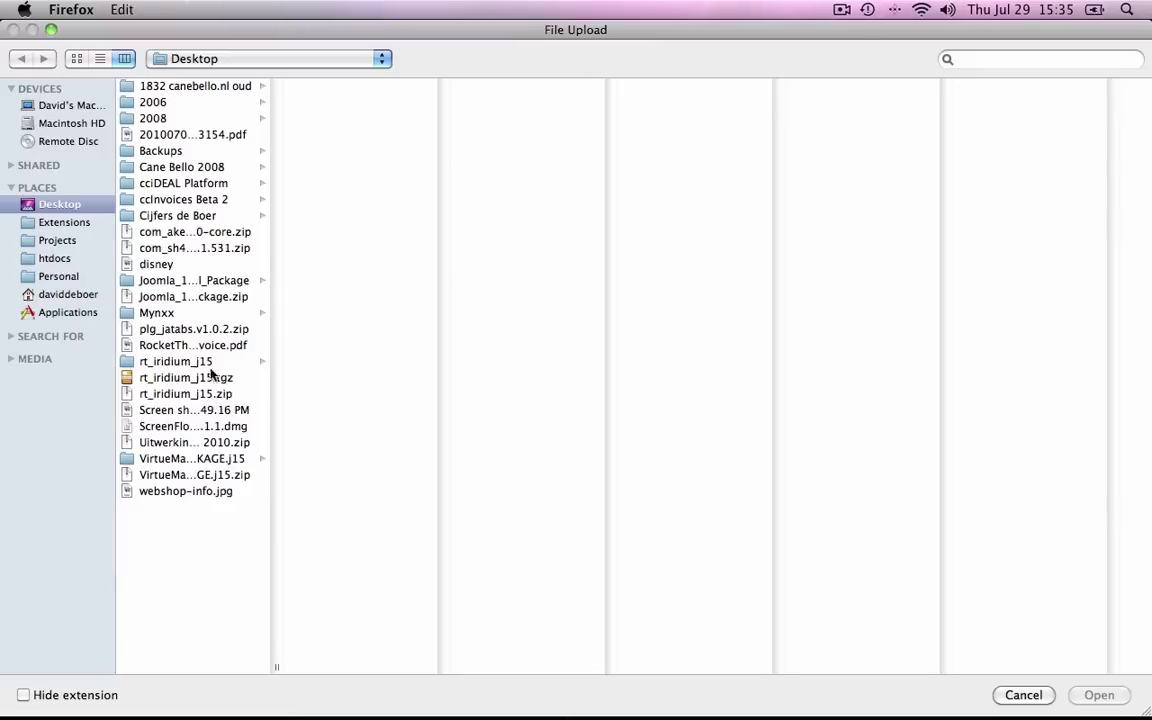
{"action": "left_click", "coordinate": [178, 264]}
{"action": "double_click", "coordinate": [178, 264]}
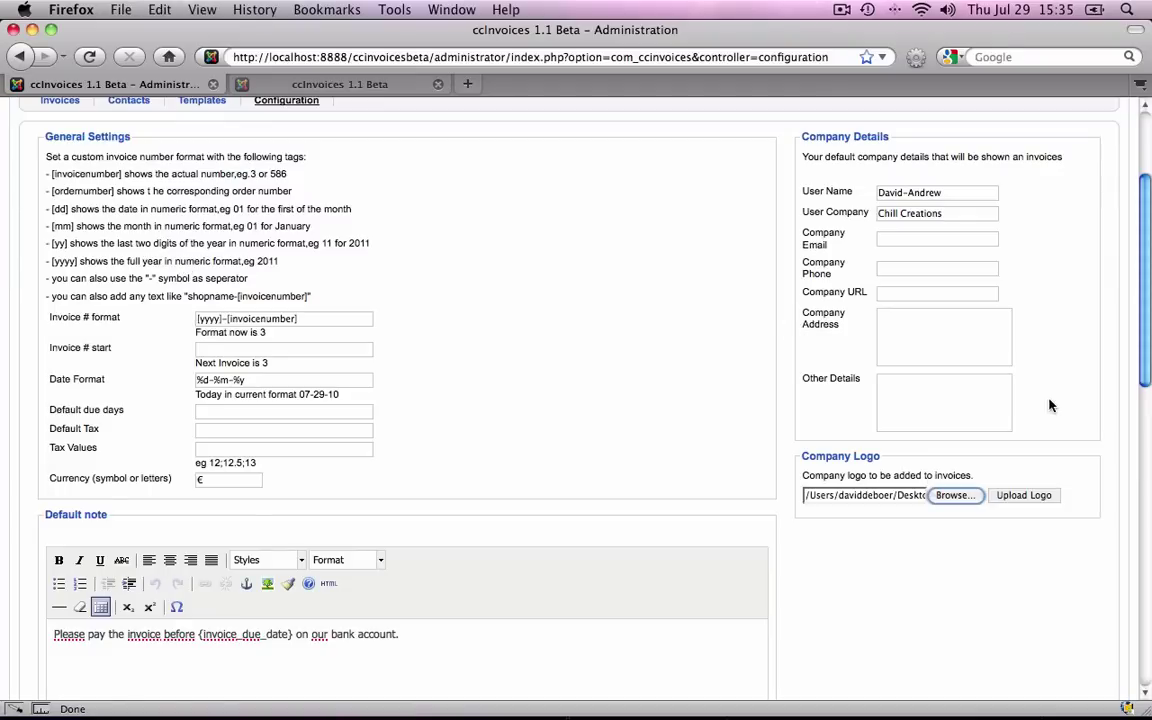
{"action": "scroll", "coordinate": [1049, 404], "scroll_direction": "up", "scroll_amount": 4}
{"action": "left_click", "coordinate": [1098, 228]}
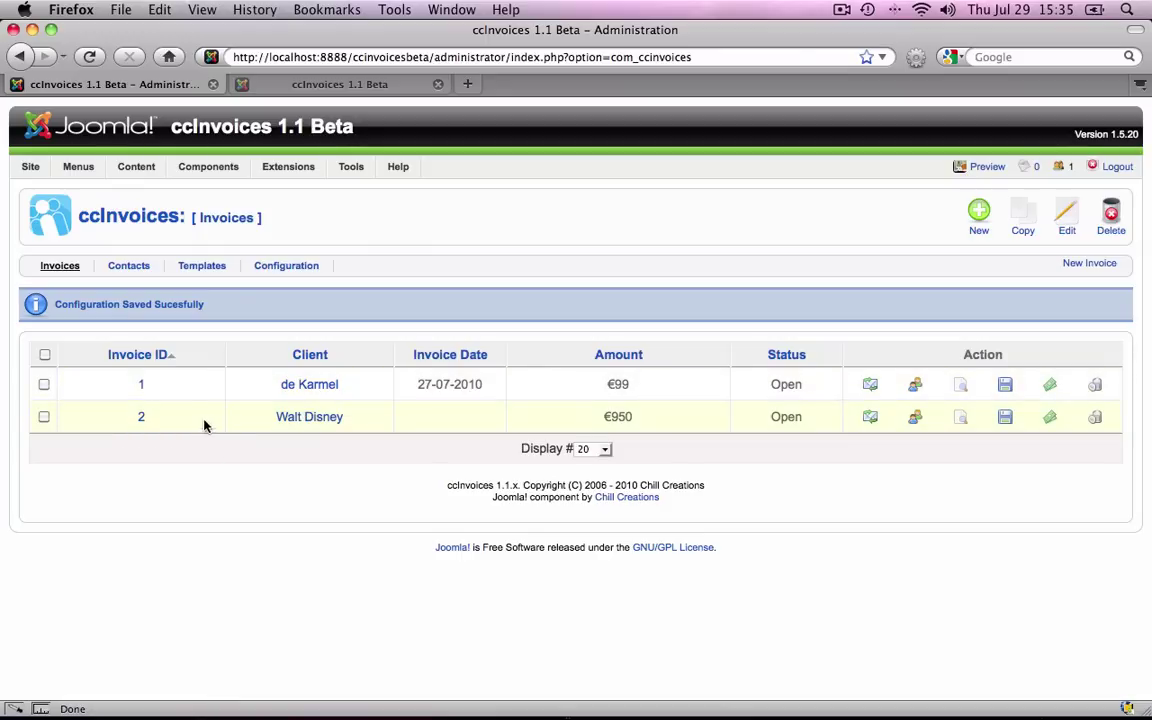
Create a new invoice and fill in an existing client contact from autocomplete.
{"action": "left_click", "coordinate": [977, 232]}
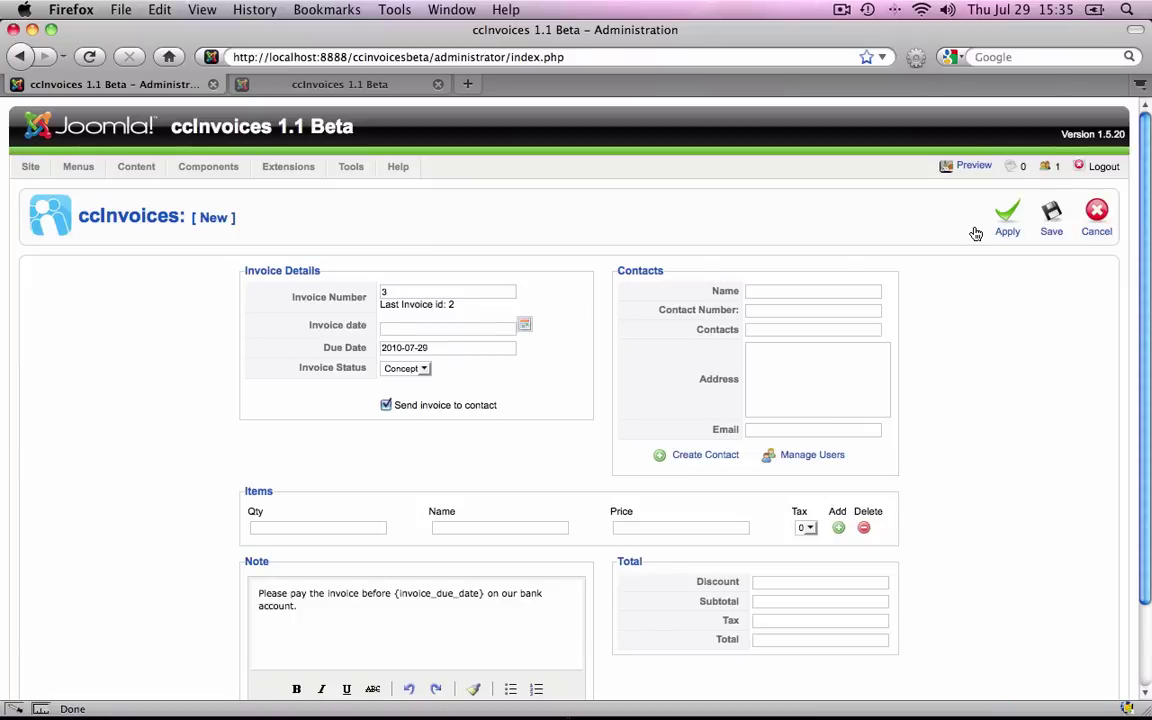
{"action": "scroll", "coordinate": [932, 279], "scroll_direction": "down", "scroll_amount": 2}
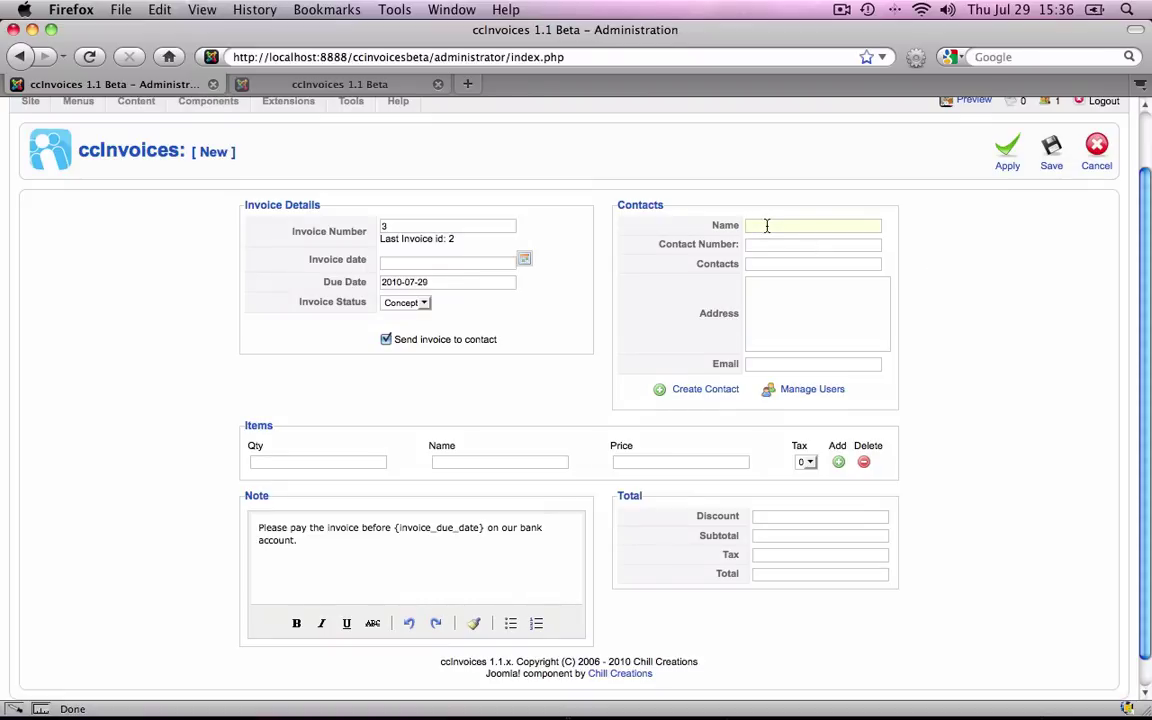
{"action": "type", "text": "walt"}
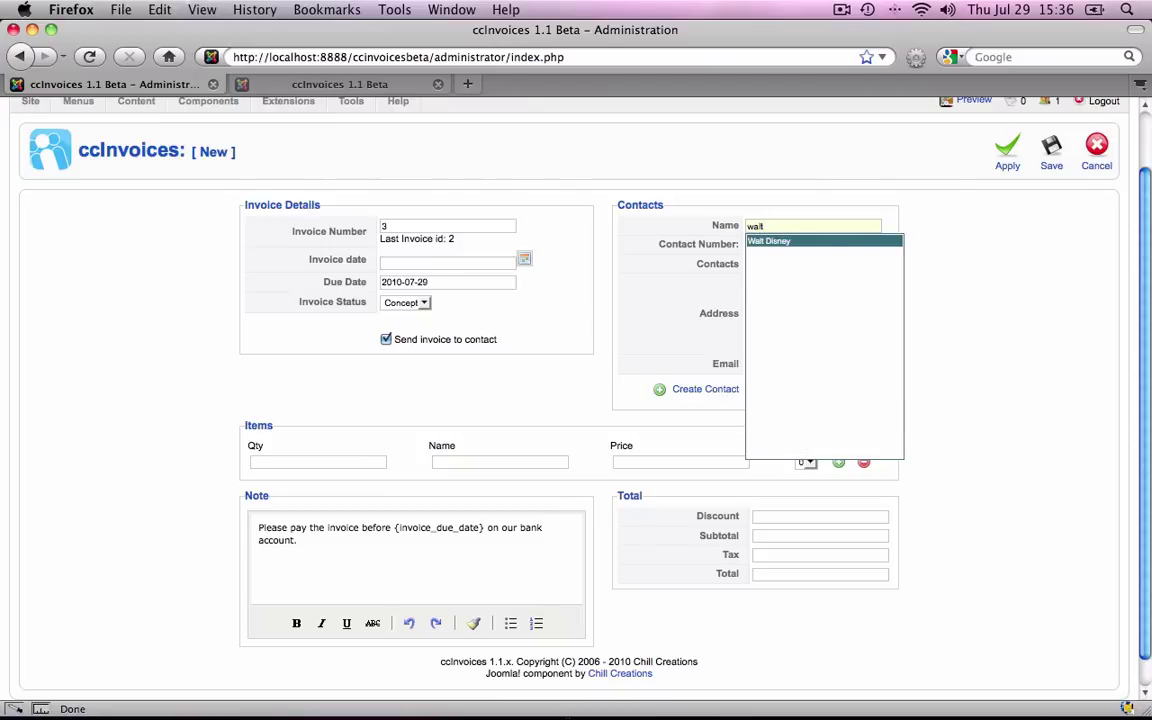
{"action": "key", "text": "Return"}
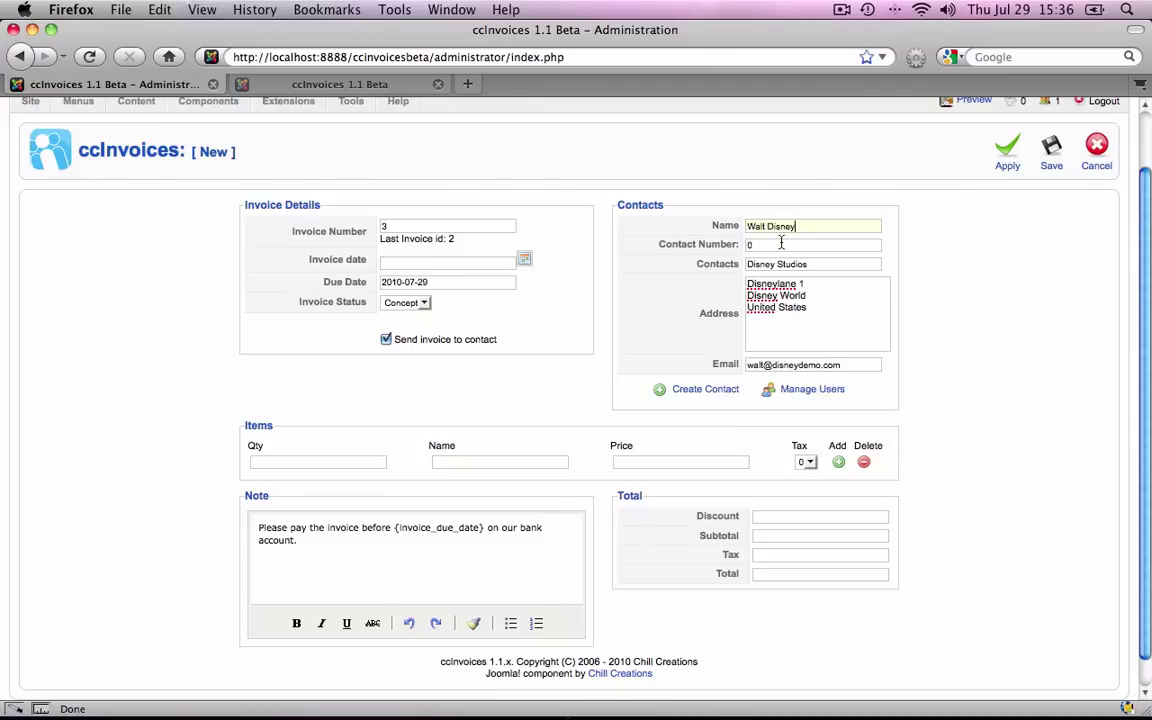
Add a 4 to the contact's street address and save the contact.
{"action": "left_click", "coordinate": [815, 264]}
{"action": "left_click", "coordinate": [816, 287]}
{"action": "type", "text": "4"}
{"action": "left_click", "coordinate": [705, 391]}
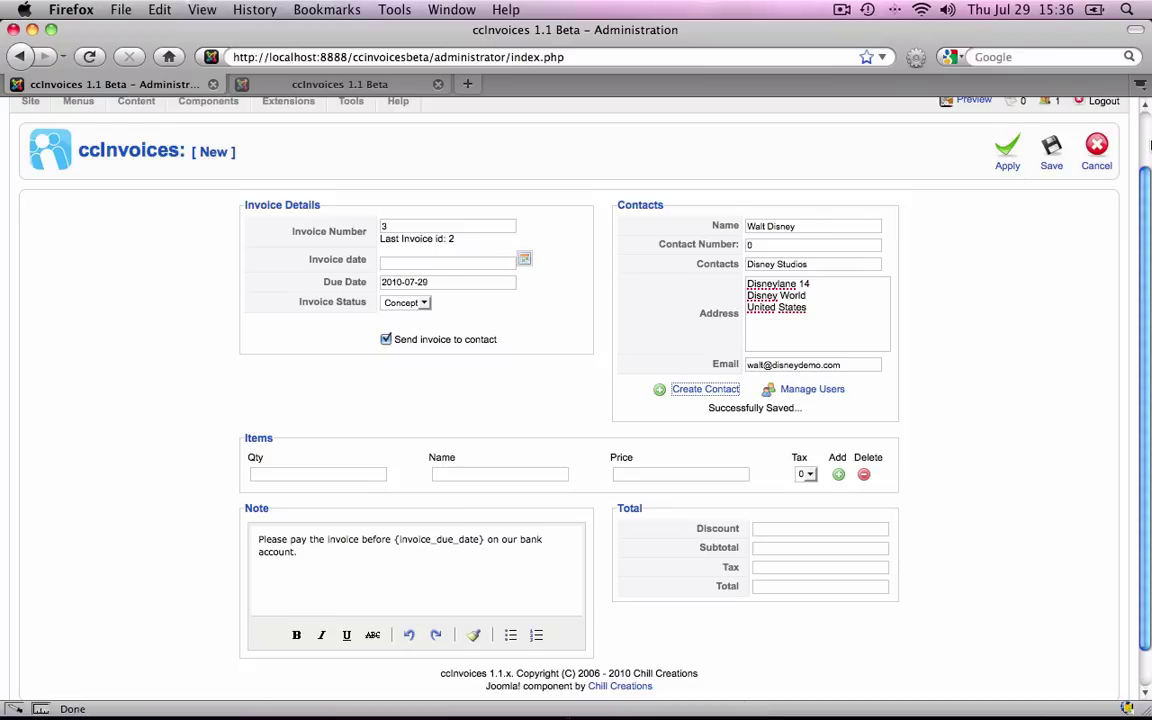
{"action": "left_click_drag", "start_coordinate": [747, 226], "coordinate": [899, 231]}
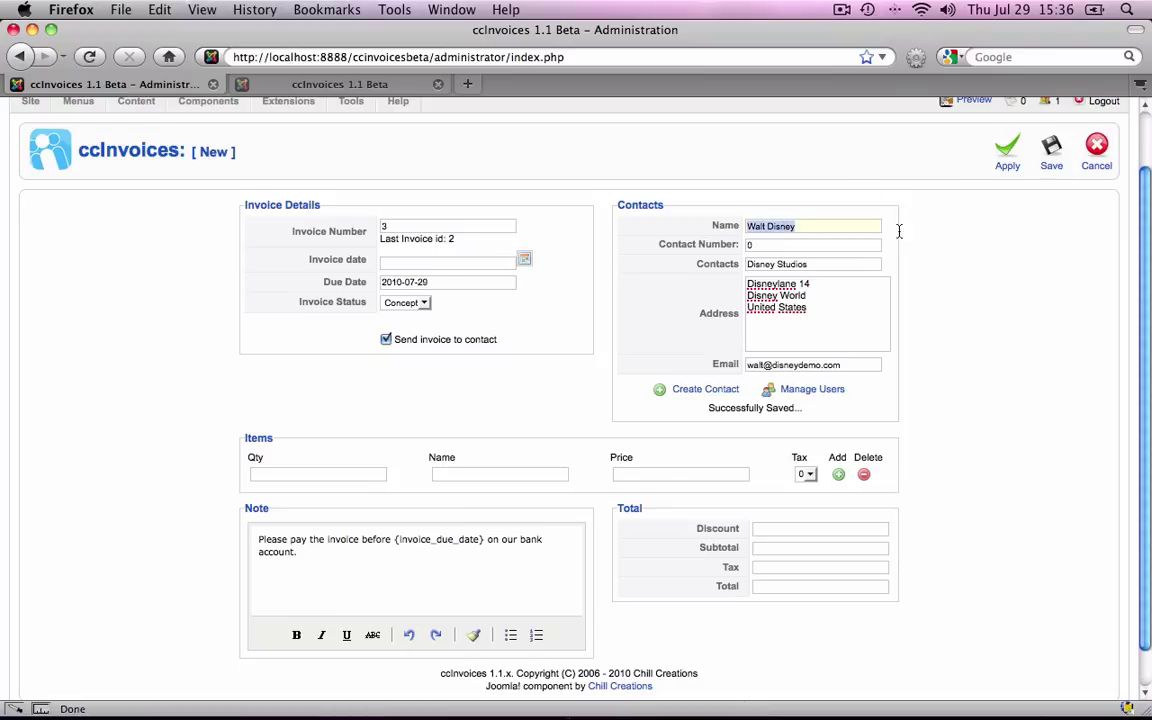
Enter the new client's name and put James B. International in the Contacts field.
{"action": "type", "text": "James"}
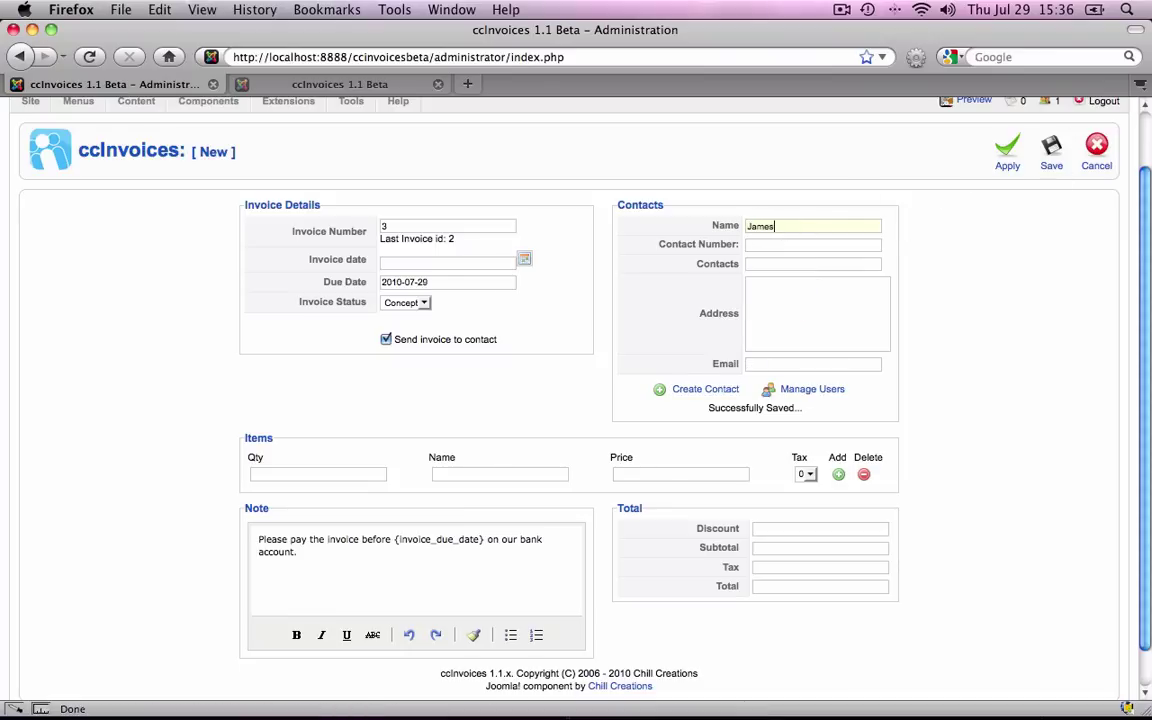
{"action": "type", "text": " Bond"}
{"action": "type", "text": "James B"}
{"action": "type", "text": ". International"}
{"action": "key", "text": "Tab"}
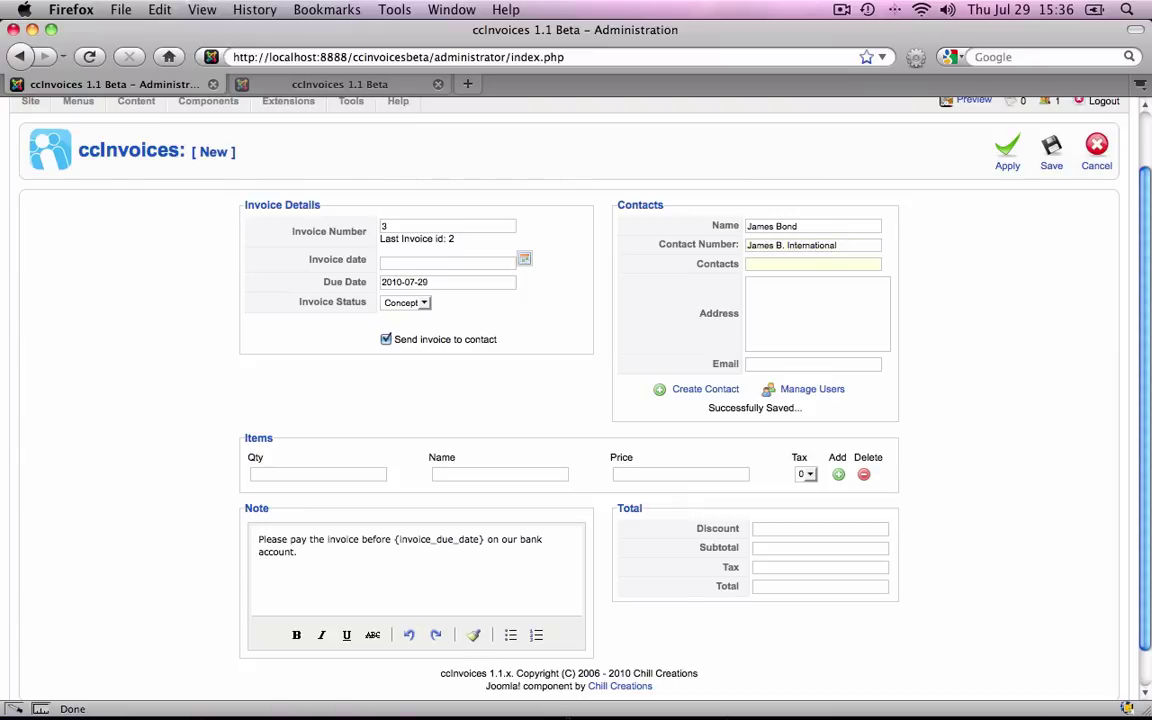
{"action": "scroll", "coordinate": [871, 221], "scroll_direction": "up", "scroll_amount": 1}
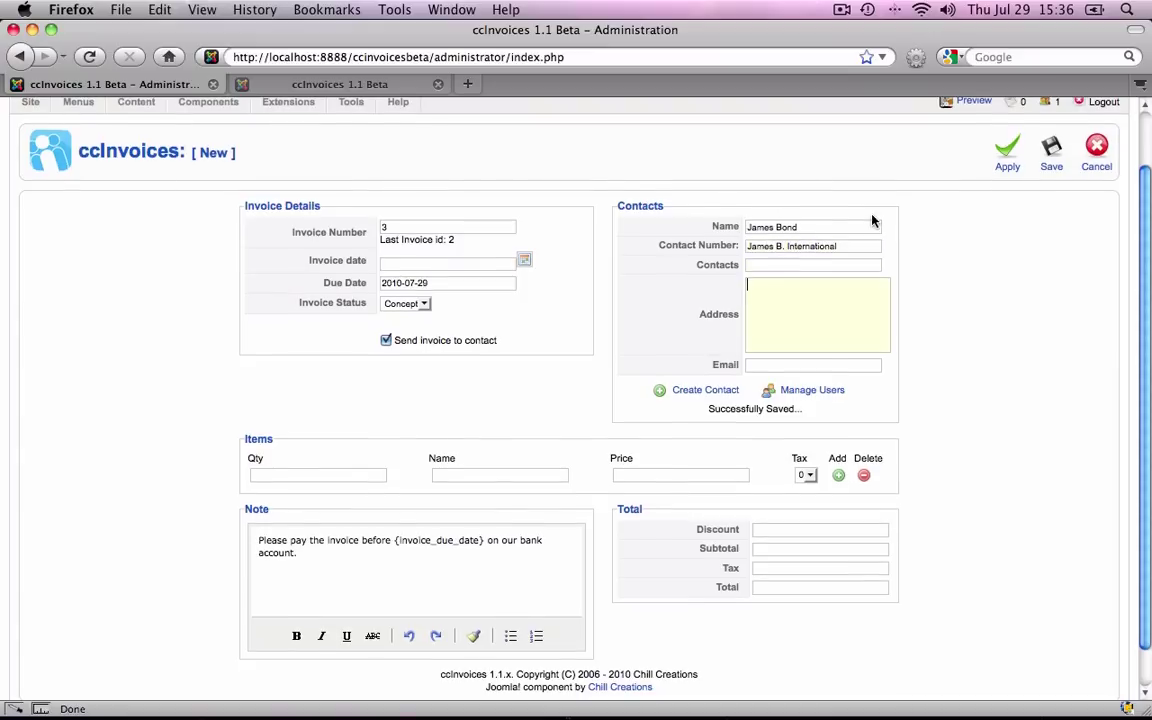
{"action": "left_click", "coordinate": [835, 247]}
{"action": "key", "text": "shift+alt+Left"}
{"action": "key", "text": "shift+alt+Left"}
{"action": "key", "text": "shift+alt+Left"}
{"action": "key", "text": "BackSpace"}
{"action": "left_click", "coordinate": [789, 267]}
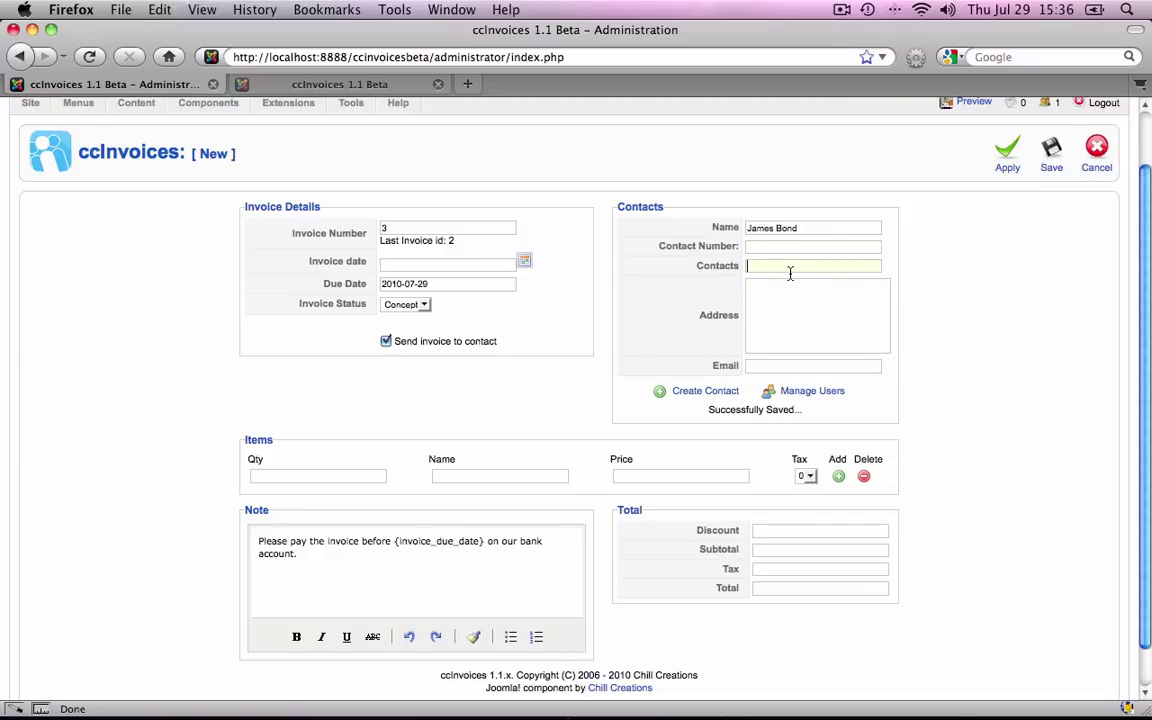
{"action": "key", "text": "super+v"}
Enter London as address plus the client's e-mail, and create the contact.
{"action": "left_click", "coordinate": [782, 311]}
{"action": "type", "text": "London"}
{"action": "left_click", "coordinate": [812, 366]}
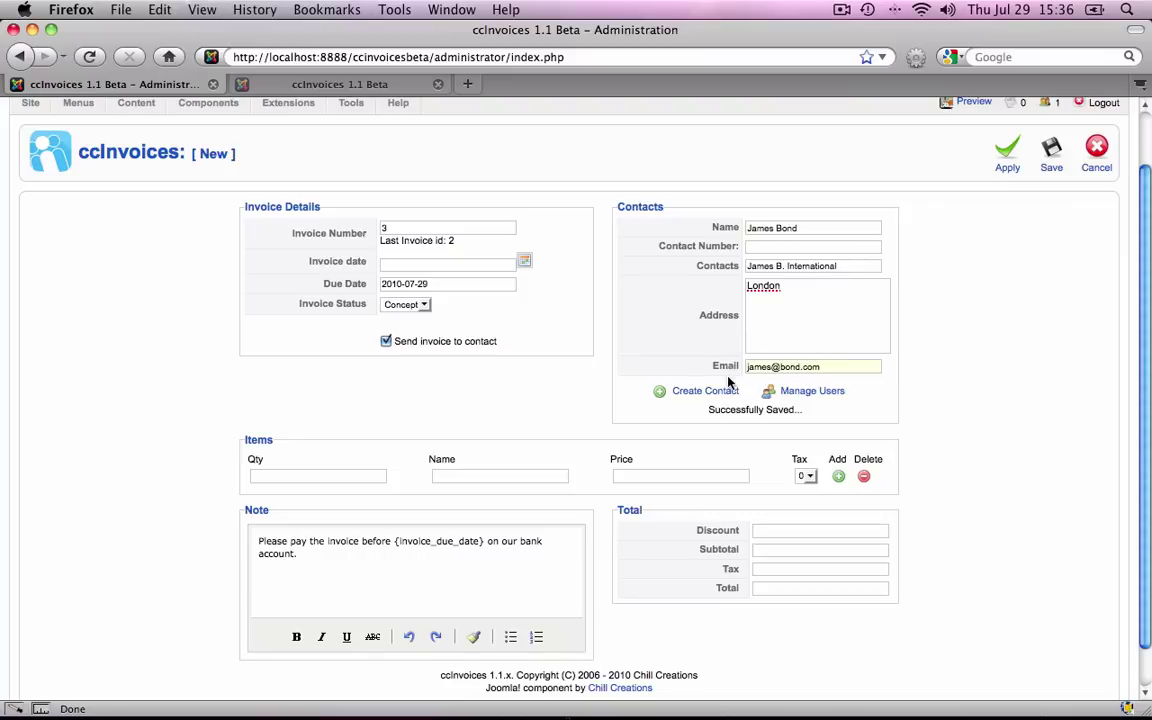
{"action": "left_click", "coordinate": [724, 393]}
Add item 1 × Spy stuff at 20 and give the invoice a discount of 5.
{"action": "scroll", "coordinate": [930, 392], "scroll_direction": "down", "scroll_amount": 1}
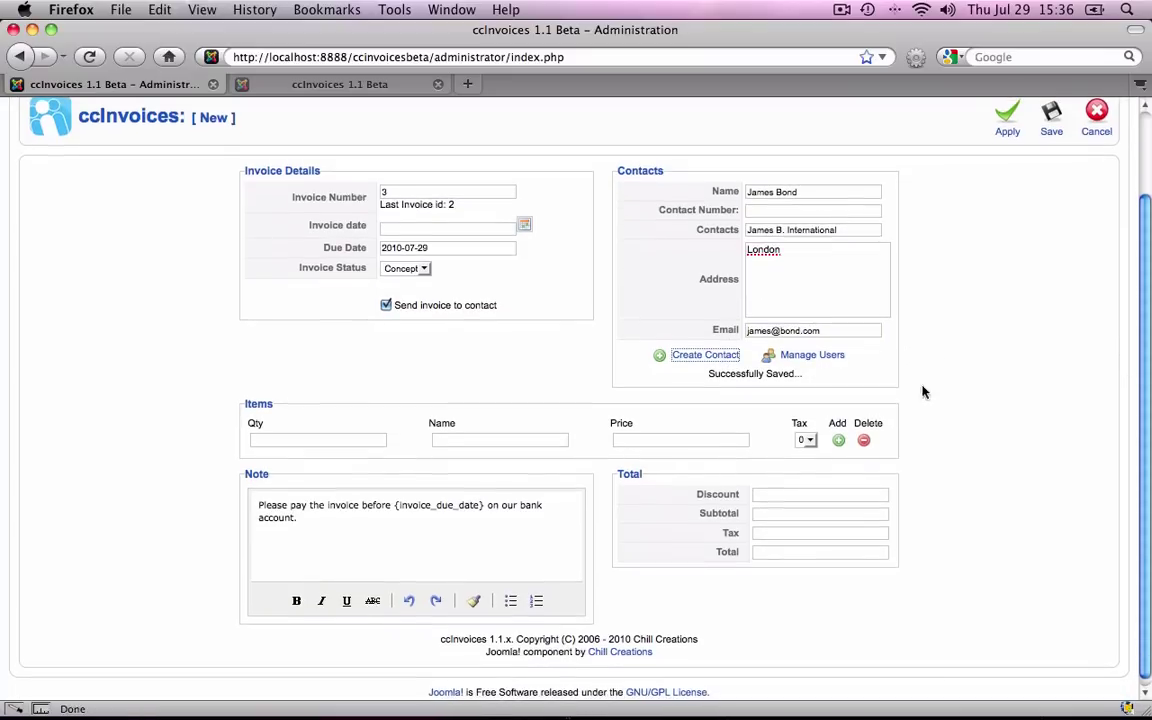
{"action": "left_click", "coordinate": [334, 440]}
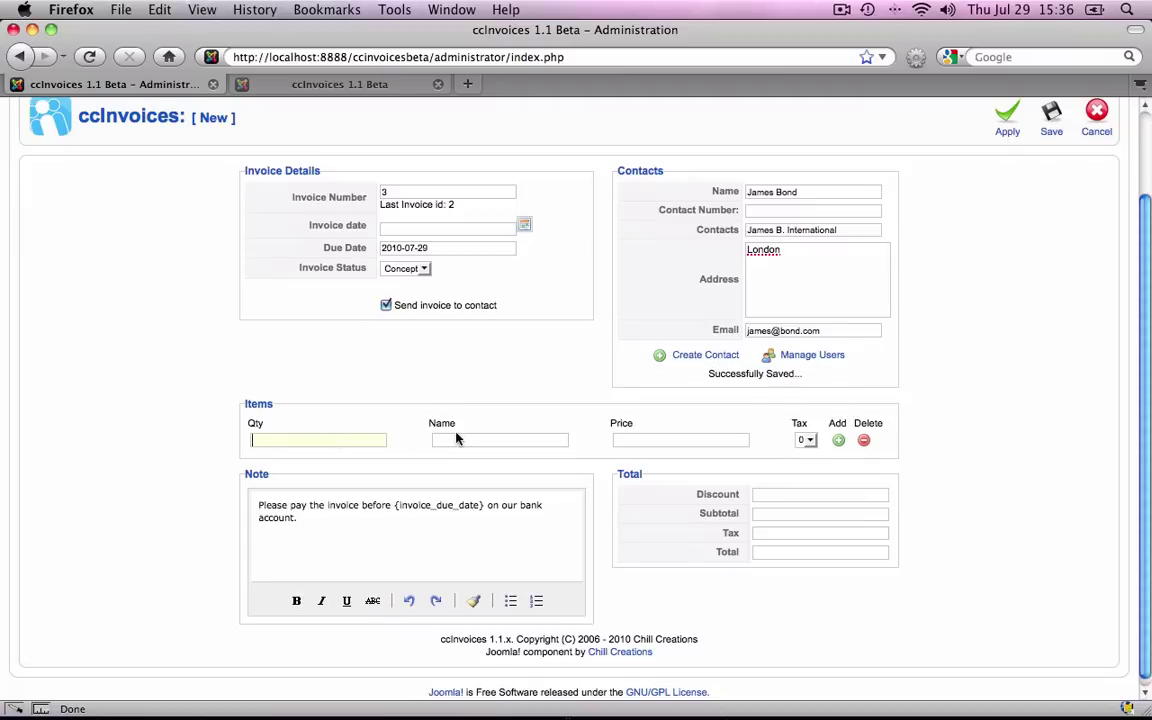
{"action": "type", "text": "1"}
{"action": "left_click", "coordinate": [480, 441]}
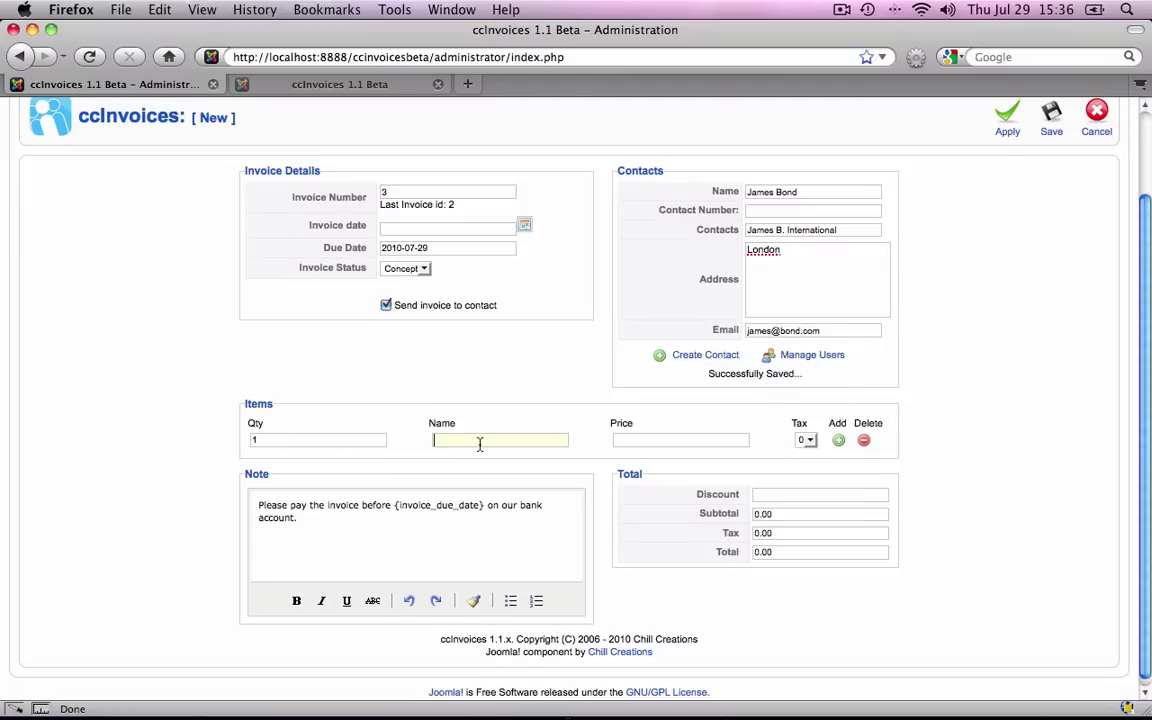
{"action": "type", "text": "Spy stuff"}
{"action": "key", "text": "Tab"}
{"action": "type", "text": "20"}
{"action": "left_click", "coordinate": [797, 499]}
{"action": "type", "text": "5"}
{"action": "left_click", "coordinate": [970, 497]}
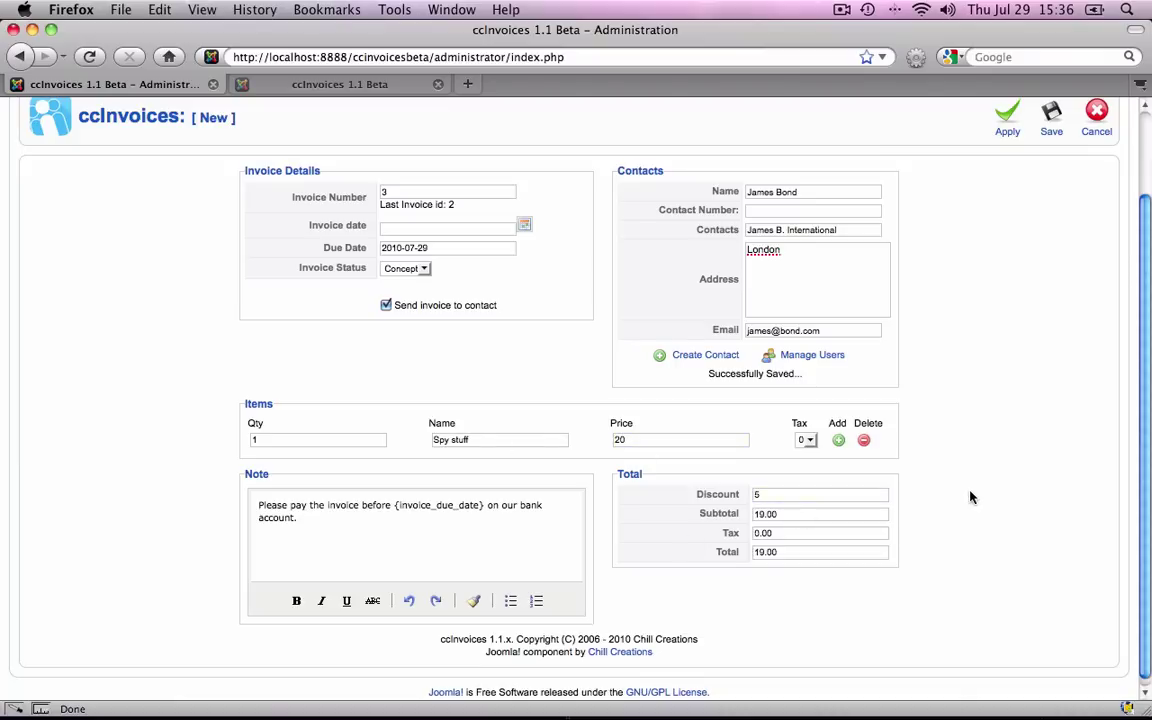
Add a second item More Spy stuff at 50 and save the invoice.
{"action": "left_click", "coordinate": [838, 441]}
{"action": "left_click", "coordinate": [324, 463]}
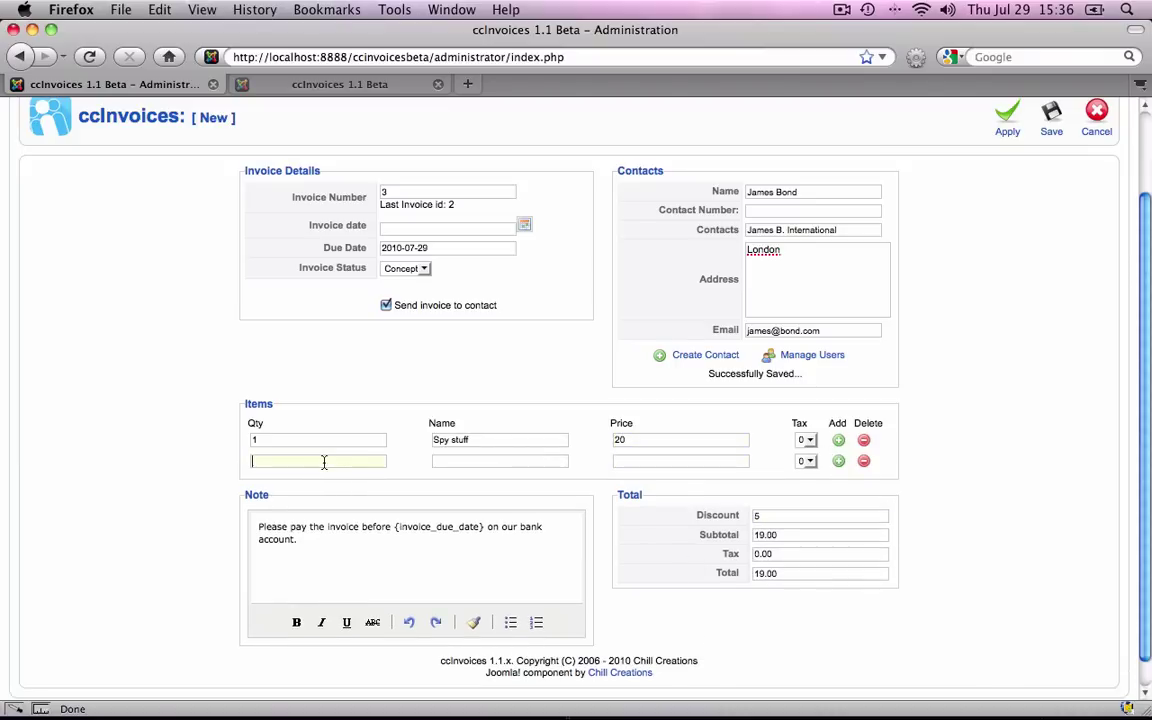
{"action": "left_click", "coordinate": [461, 462]}
{"action": "type", "text": "More Spy stuff"}
{"action": "left_click", "coordinate": [674, 461]}
{"action": "type", "text": "50"}
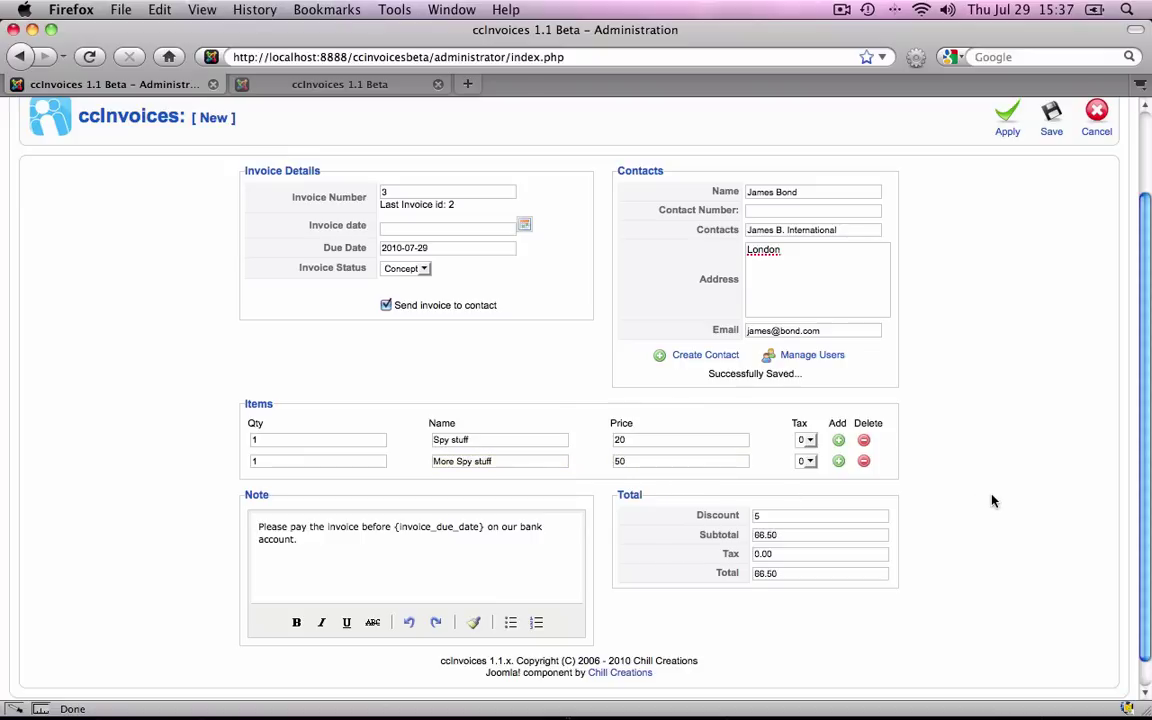
{"action": "scroll", "coordinate": [993, 501], "scroll_direction": "up", "scroll_amount": 3}
{"action": "left_click", "coordinate": [1050, 218]}
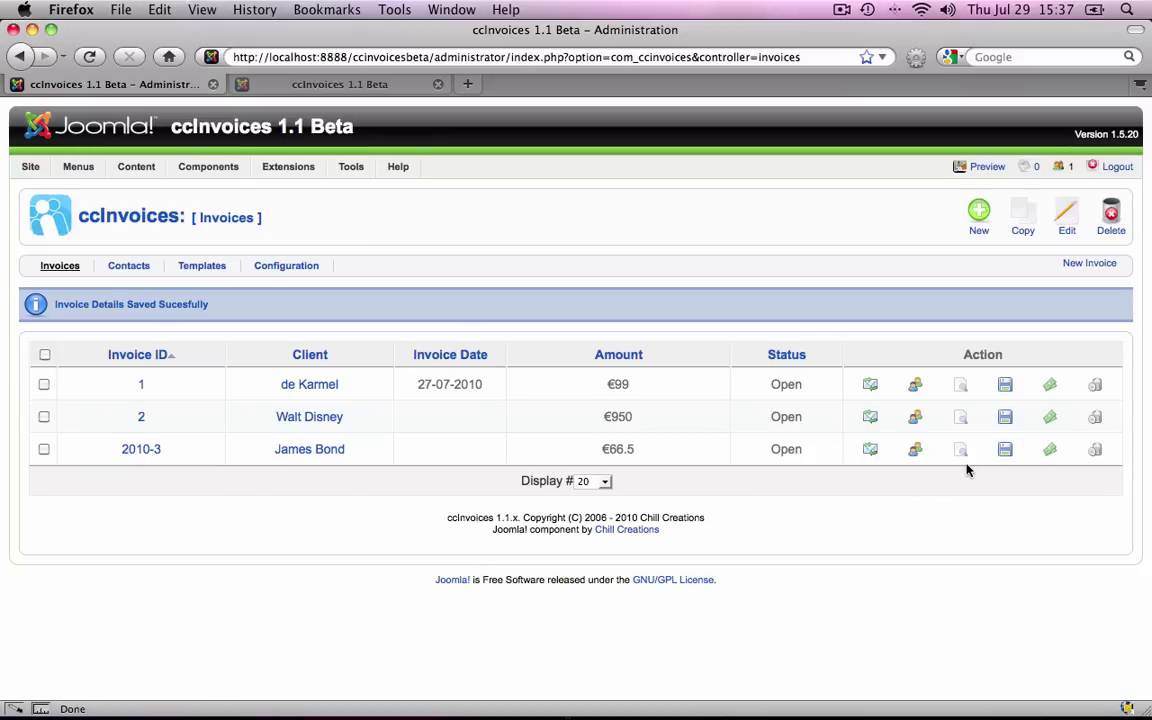
Re-send invoice 2010-3 to its contact and look through its preview.
{"action": "left_click", "coordinate": [869, 448]}
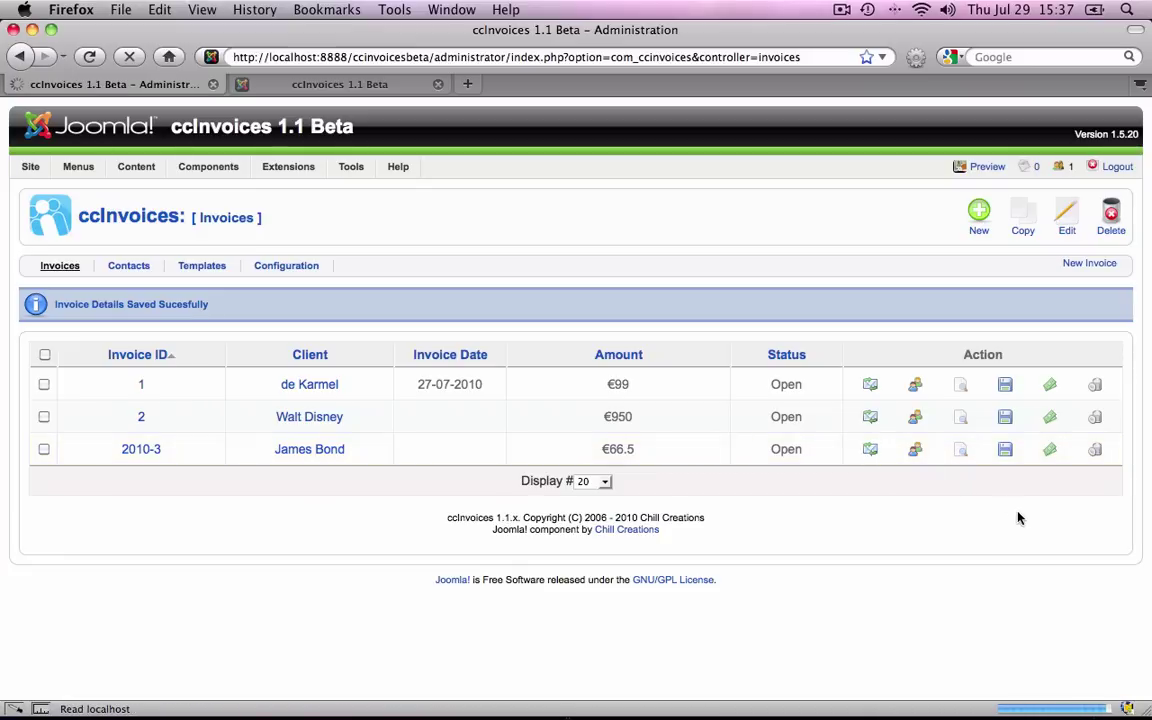
{"action": "left_click", "coordinate": [962, 449]}
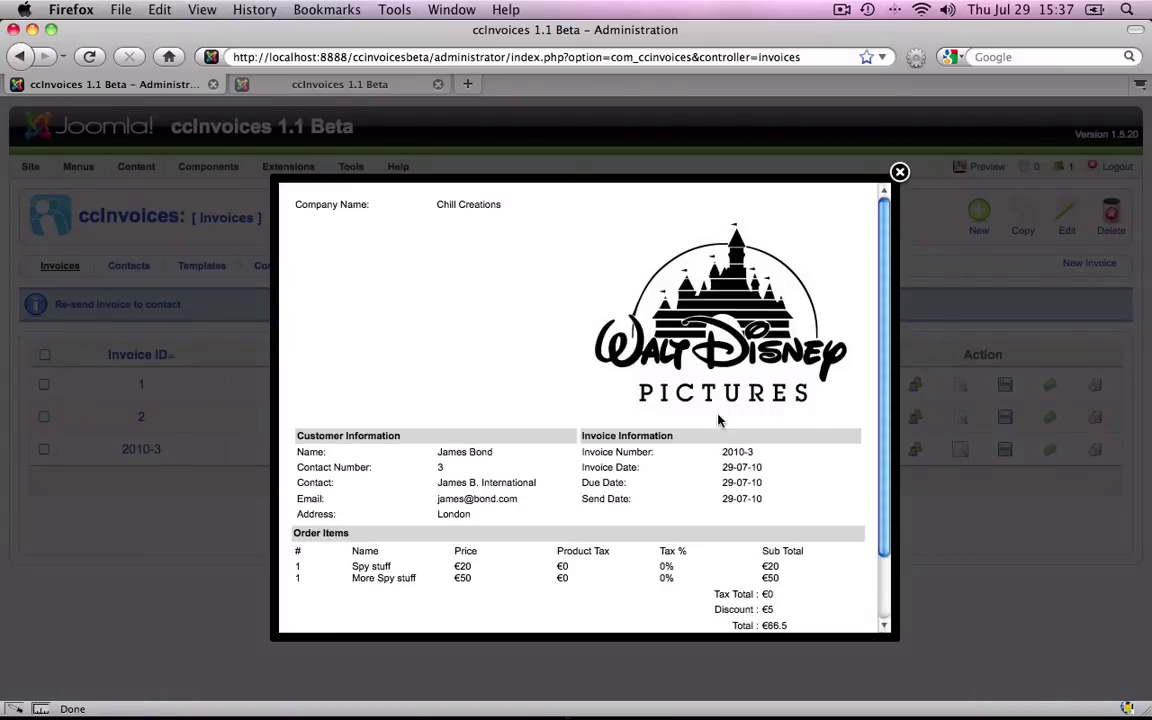
{"action": "scroll", "coordinate": [718, 420], "scroll_direction": "down", "scroll_amount": 3}
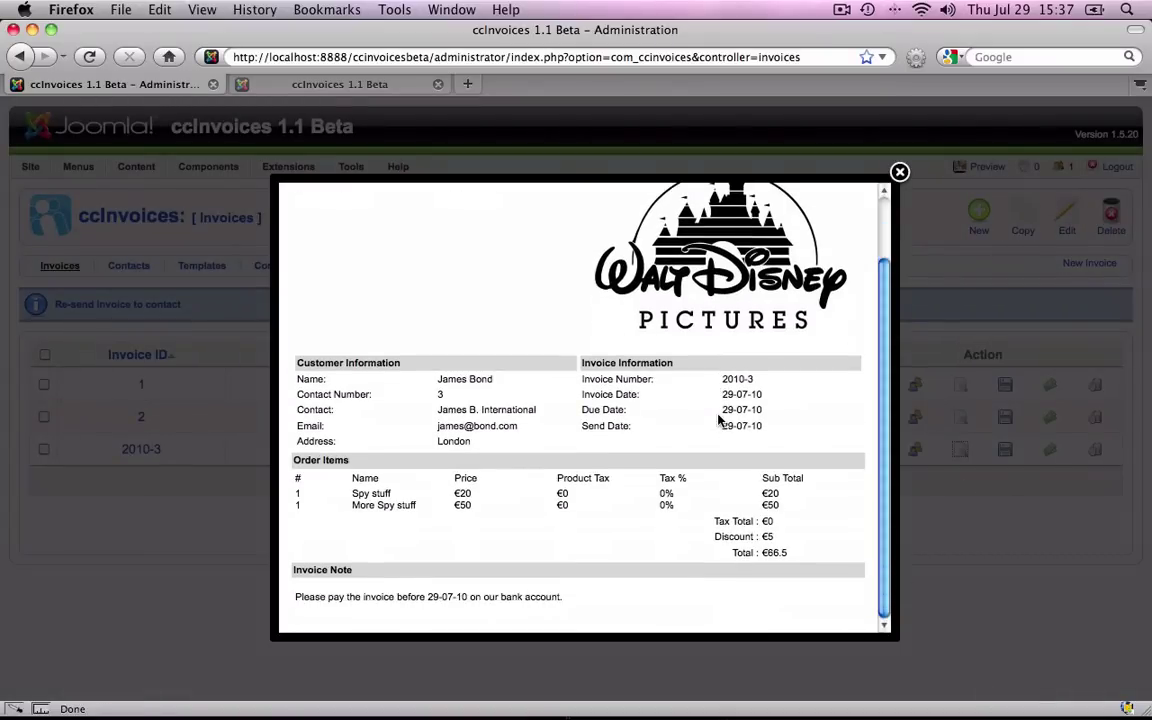
{"action": "left_click", "coordinate": [900, 172]}
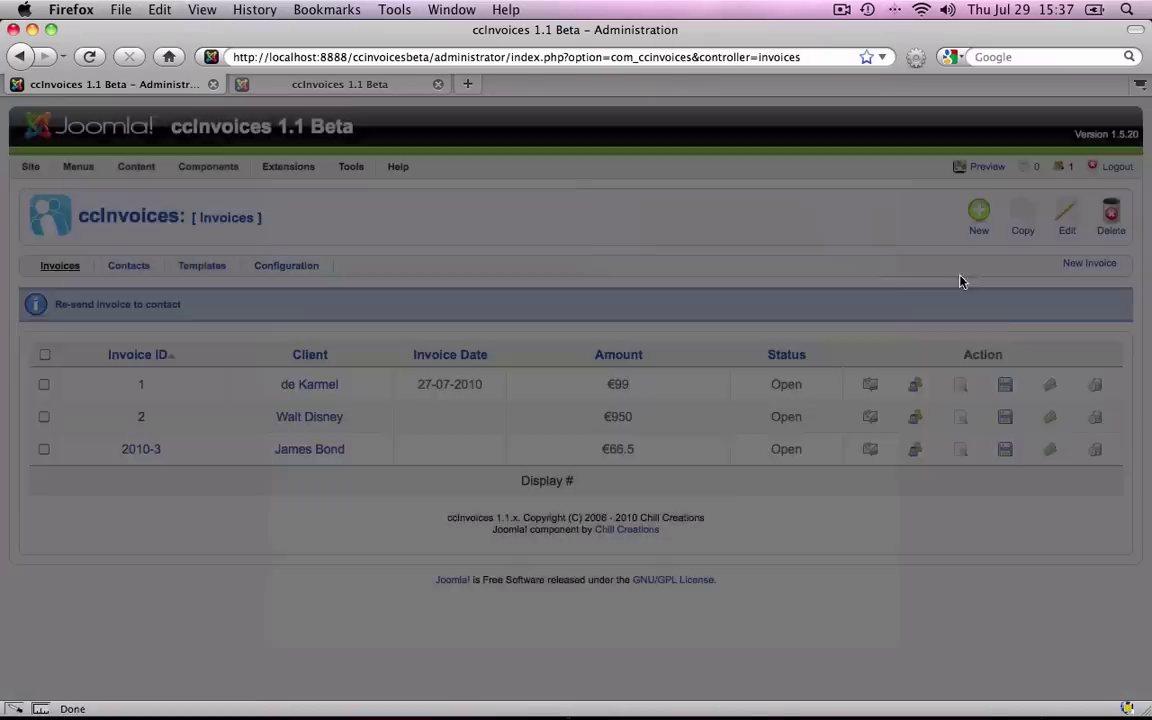
{"action": "left_click", "coordinate": [1053, 451]}
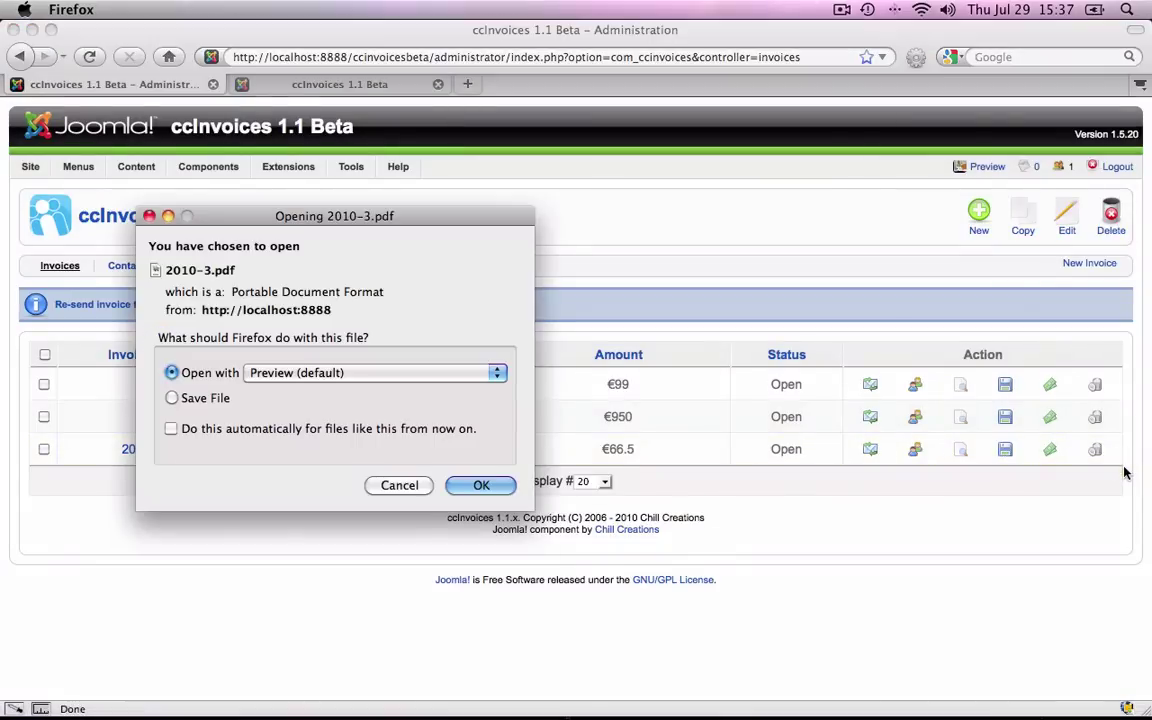
{"action": "key", "text": "Escape"}
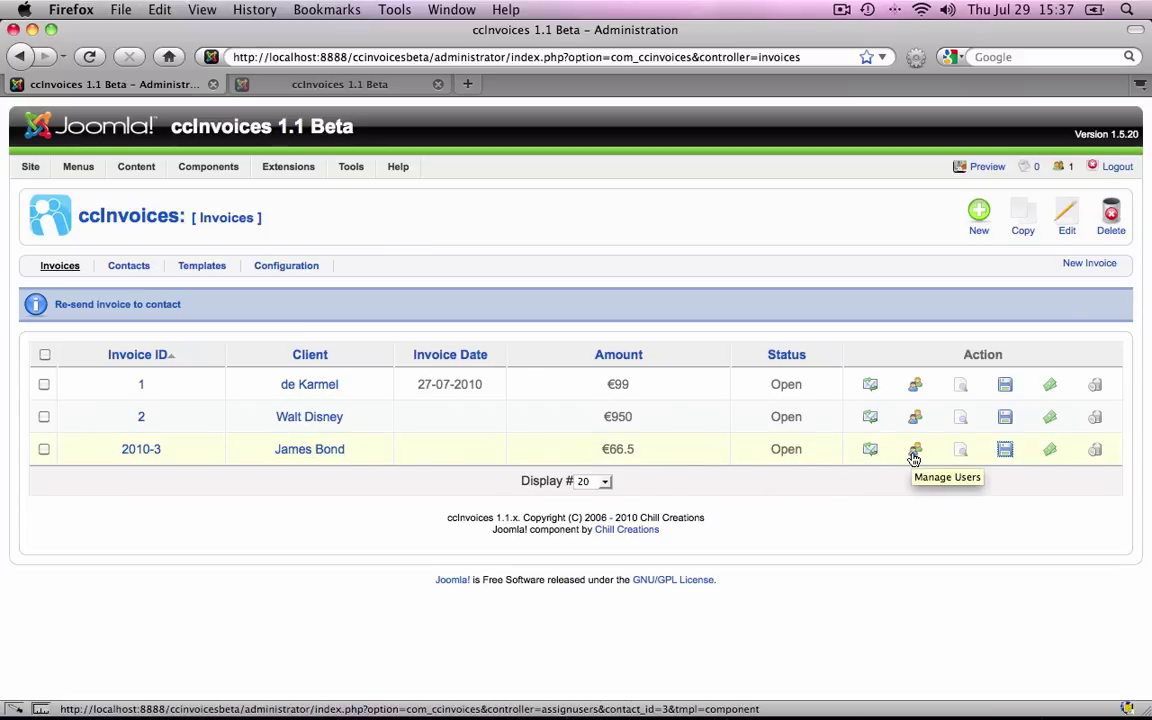
Start a new user for invoice 2010-3's contact, using its e-mail as name and username.
{"action": "left_click", "coordinate": [913, 455]}
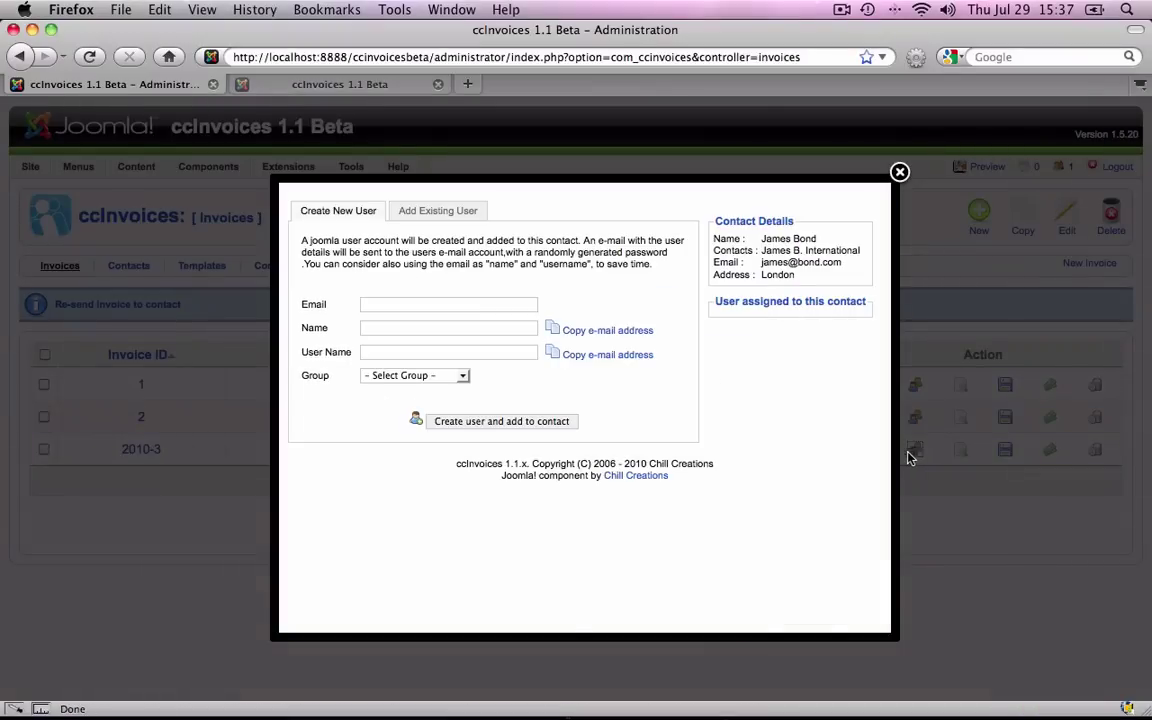
{"action": "left_click", "coordinate": [434, 304]}
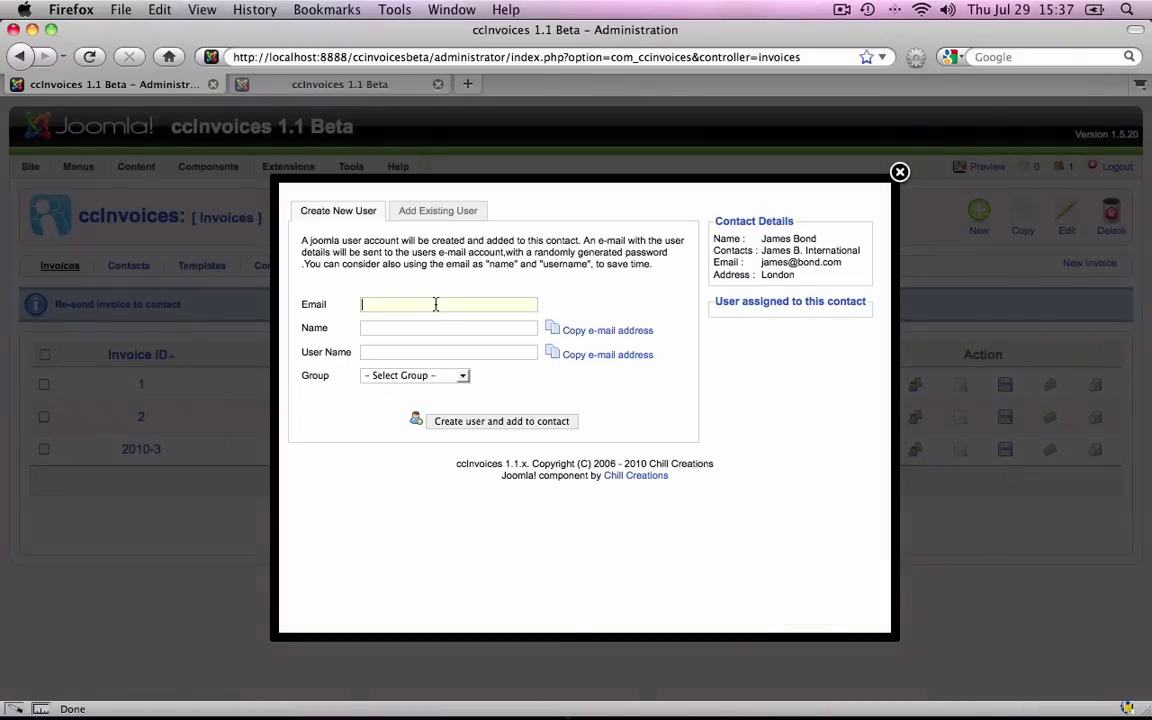
{"action": "key", "text": "Tab"}
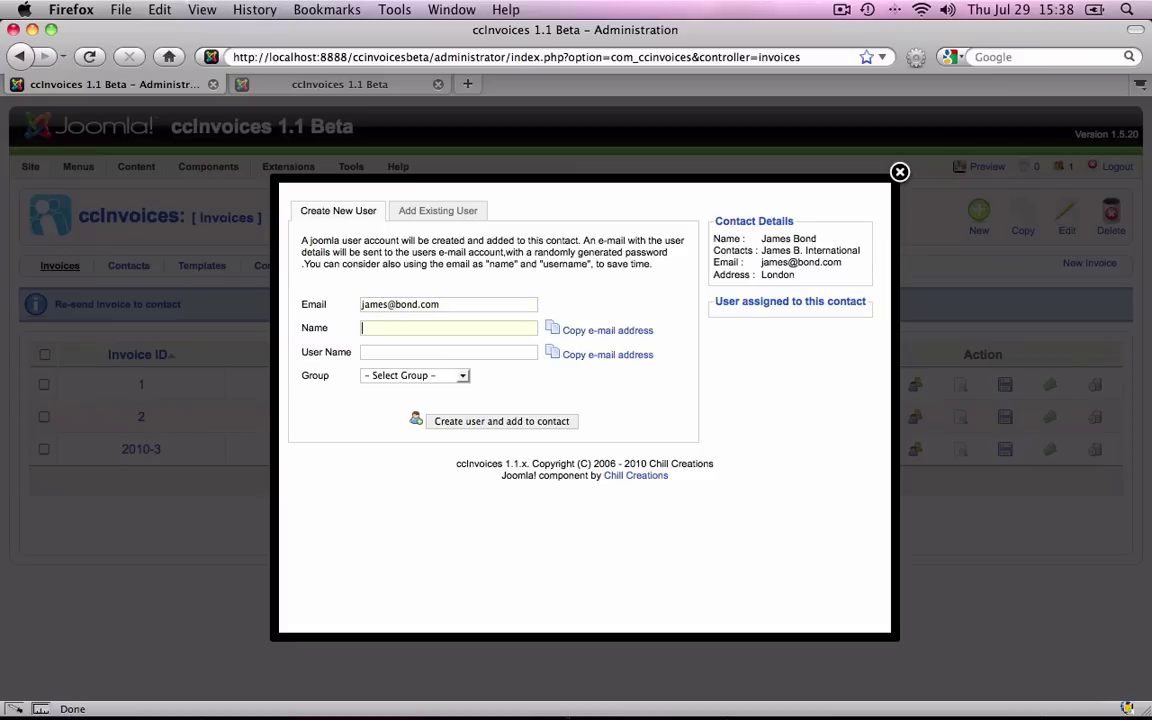
{"action": "left_click", "coordinate": [604, 330]}
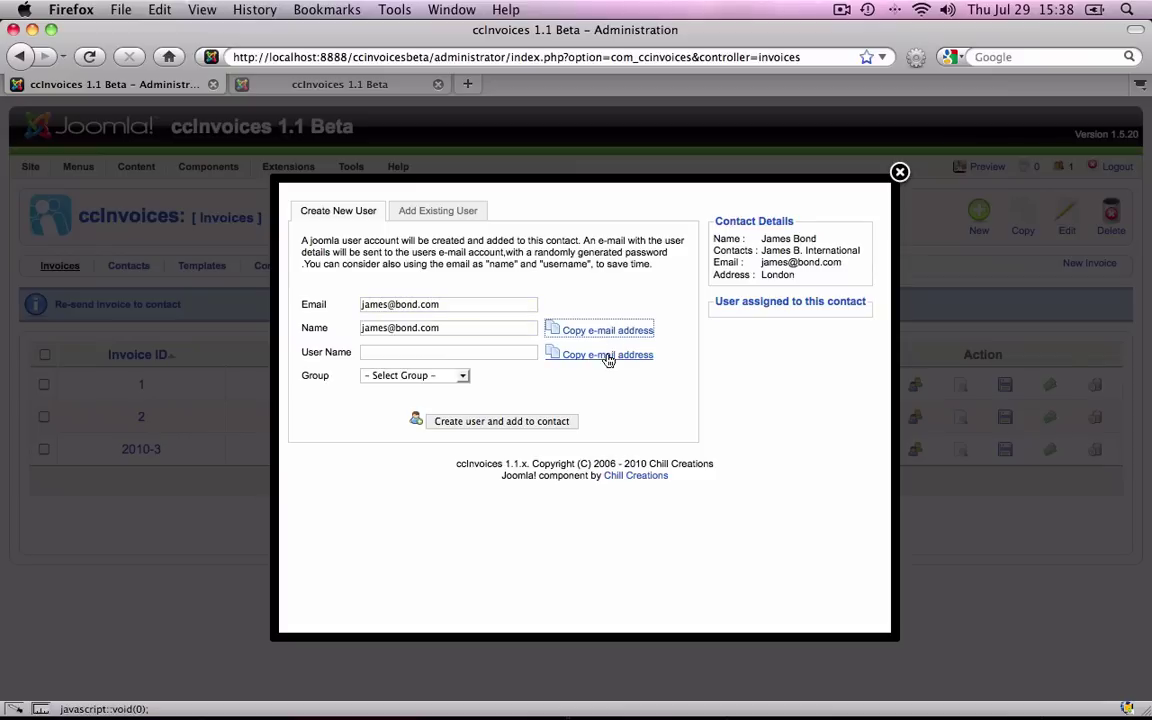
{"action": "left_click", "coordinate": [605, 355]}
Put the user in the Registered group, then create it and assign it to the contact.
{"action": "left_click", "coordinate": [408, 385]}
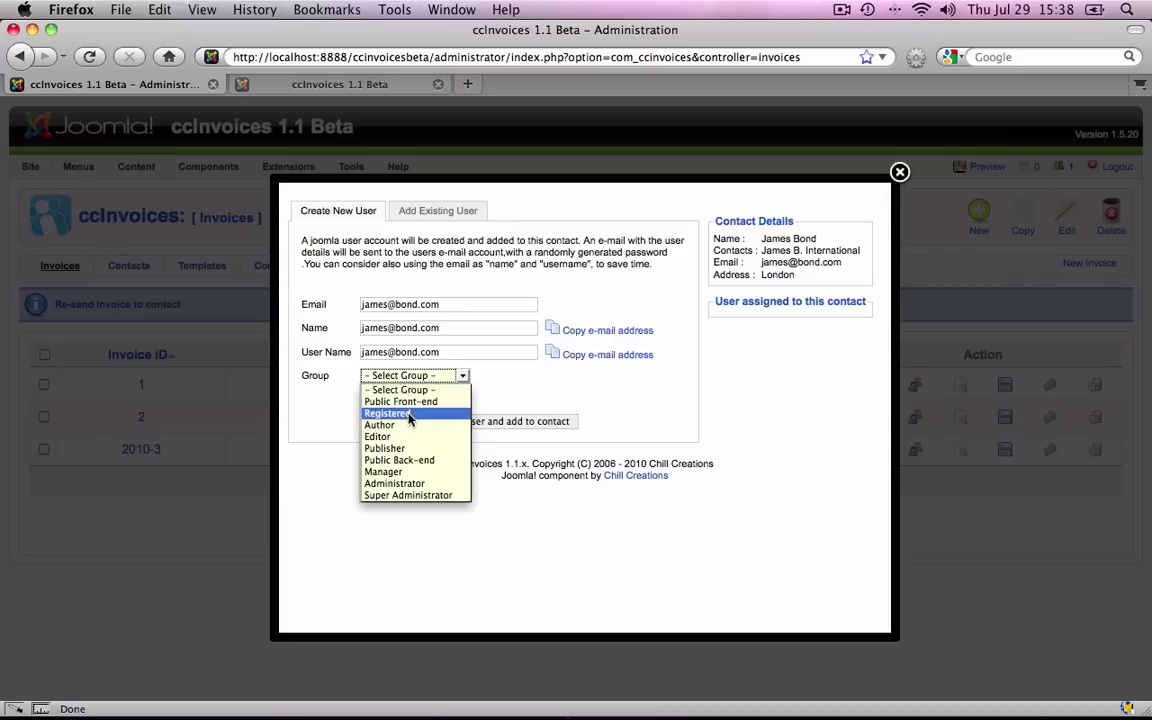
{"action": "left_click", "coordinate": [400, 412]}
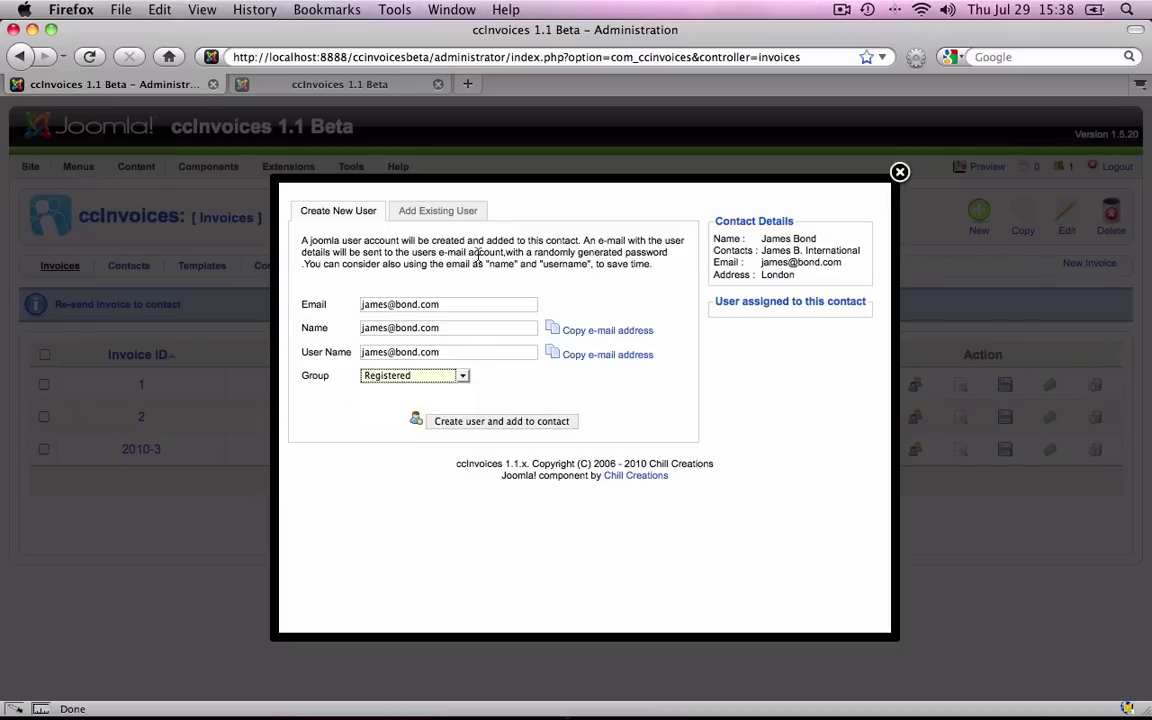
{"action": "left_click", "coordinate": [531, 425]}
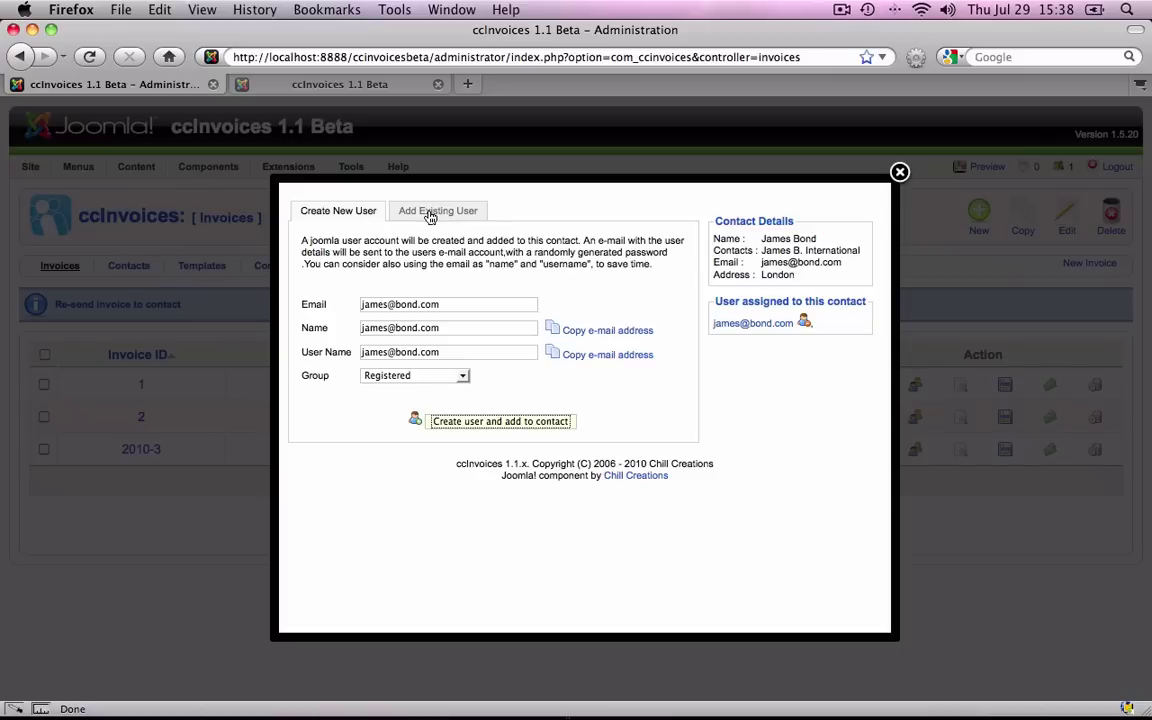
{"action": "right_click", "coordinate": [430, 217]}
Assign the third listed existing Joomla! user to the client contact and close the assignment window.
{"action": "left_click", "coordinate": [427, 216]}
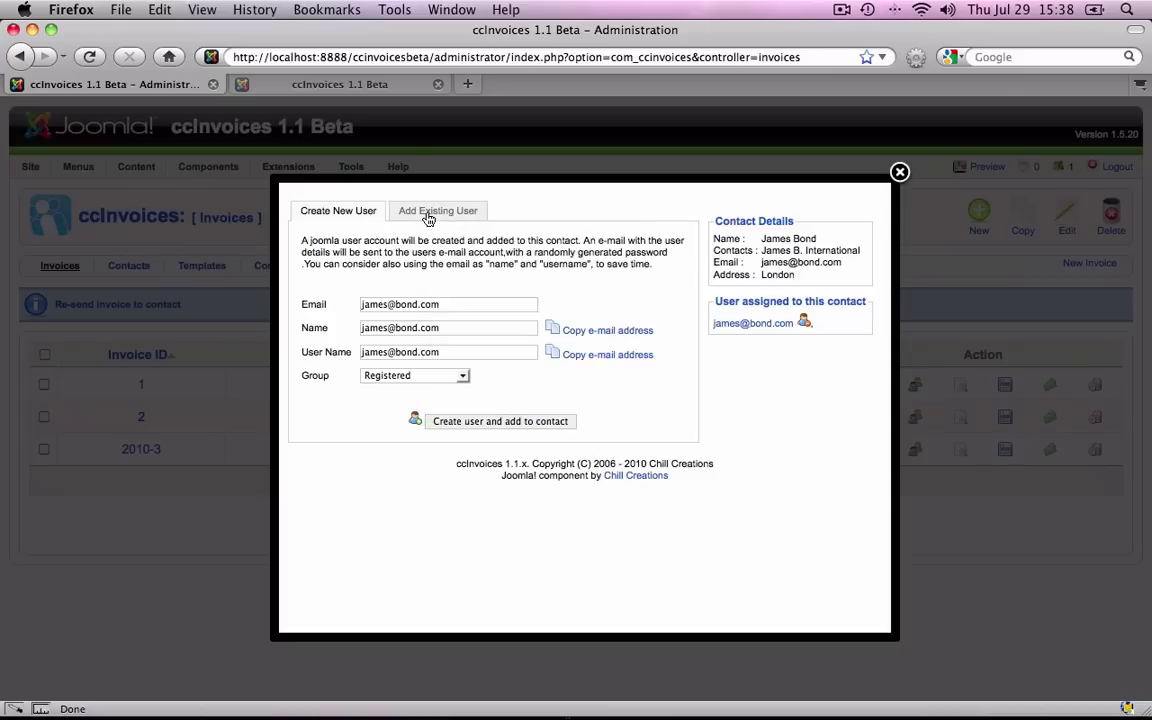
{"action": "left_click", "coordinate": [428, 218]}
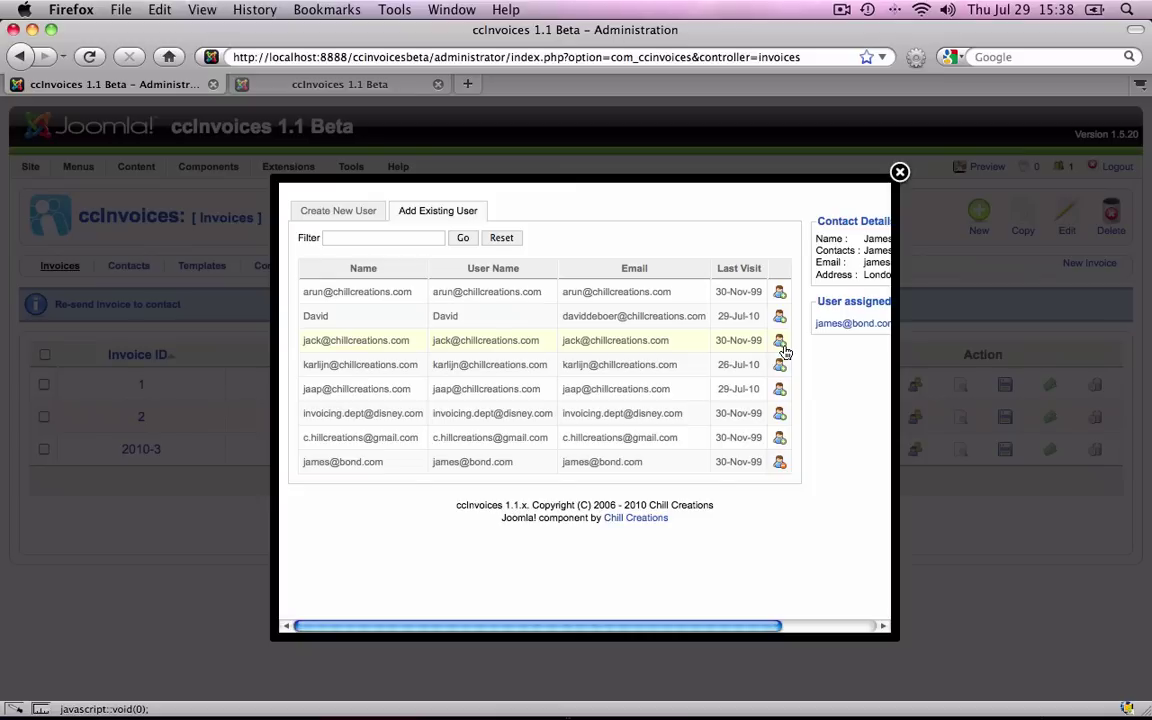
{"action": "left_click", "coordinate": [781, 343]}
{"action": "scroll", "coordinate": [780, 348], "scroll_direction": "right", "scroll_amount": 3}
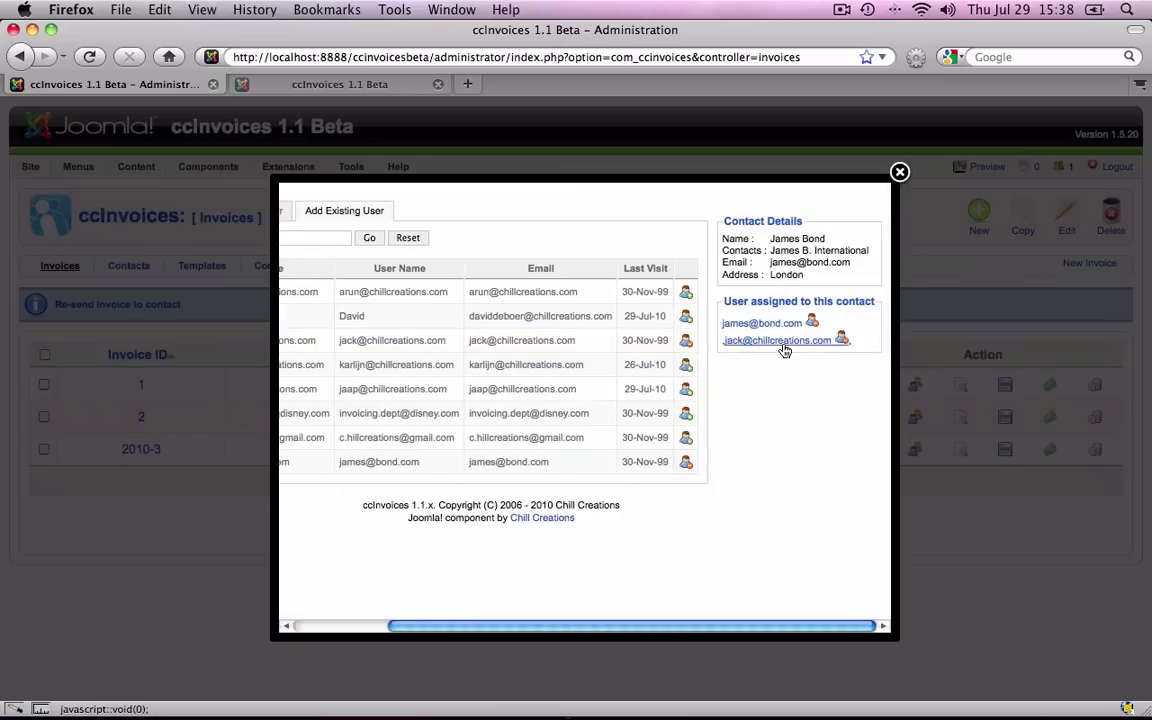
{"action": "scroll", "coordinate": [779, 352], "scroll_direction": "left", "scroll_amount": 3}
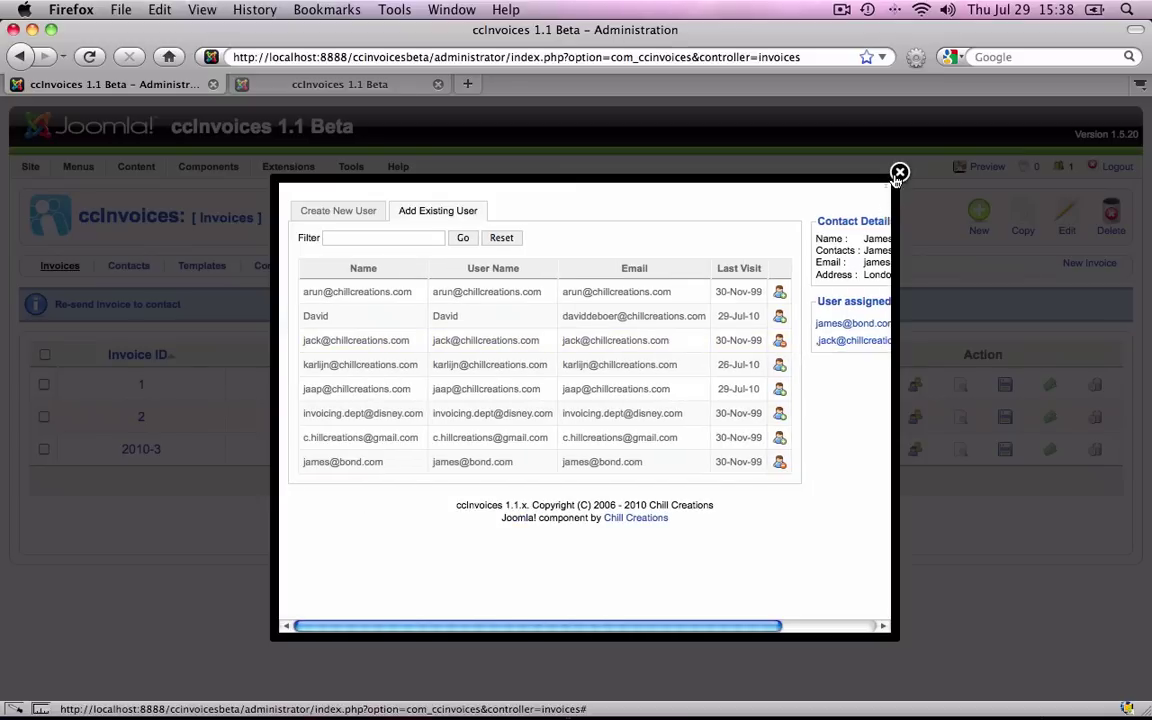
{"action": "left_click", "coordinate": [805, 168]}
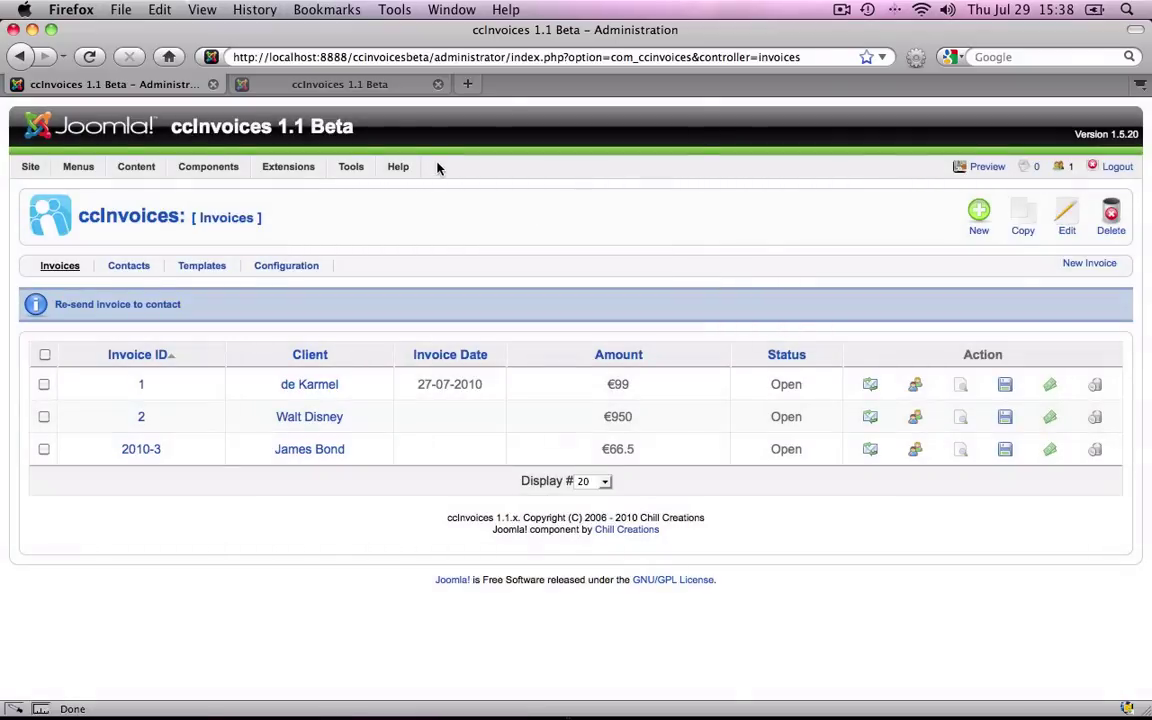
On the frontend site, log in with the client user's username and password, then open Invoices.
{"action": "left_click", "coordinate": [360, 86]}
{"action": "left_click", "coordinate": [200, 420]}
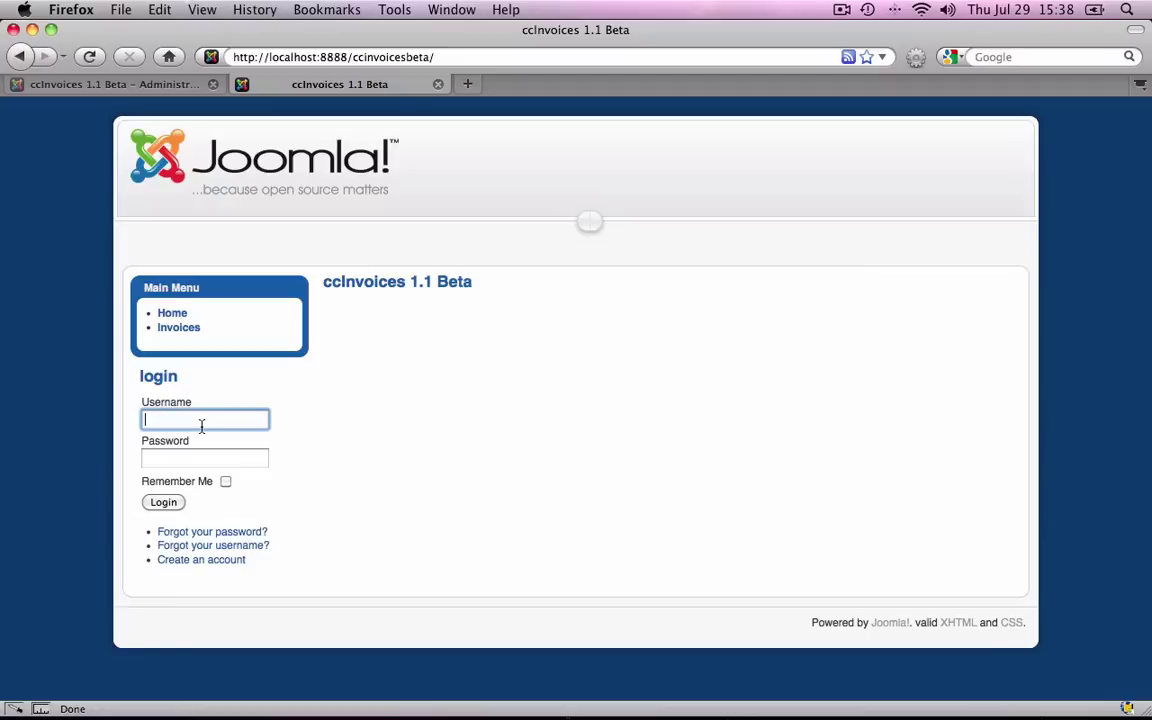
{"action": "key", "text": "Tab"}
{"action": "type", "text": "demo••••••••••••"}
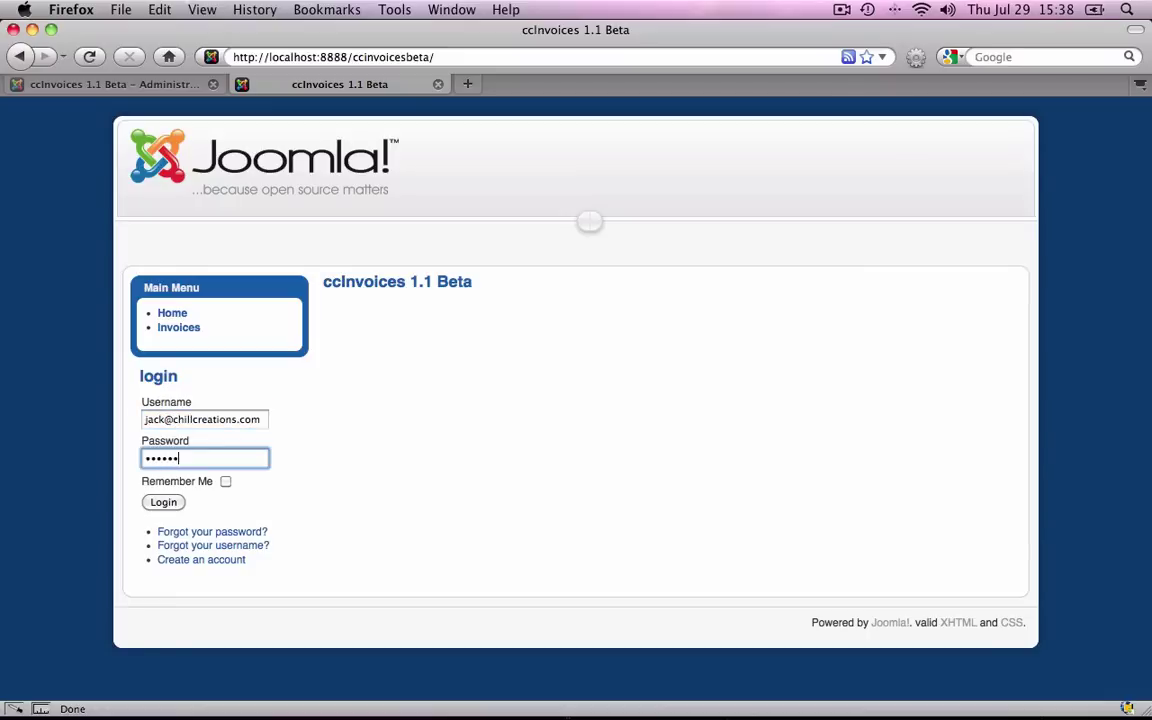
{"action": "type", "text": "••••••"}
{"action": "left_click", "coordinate": [162, 504]}
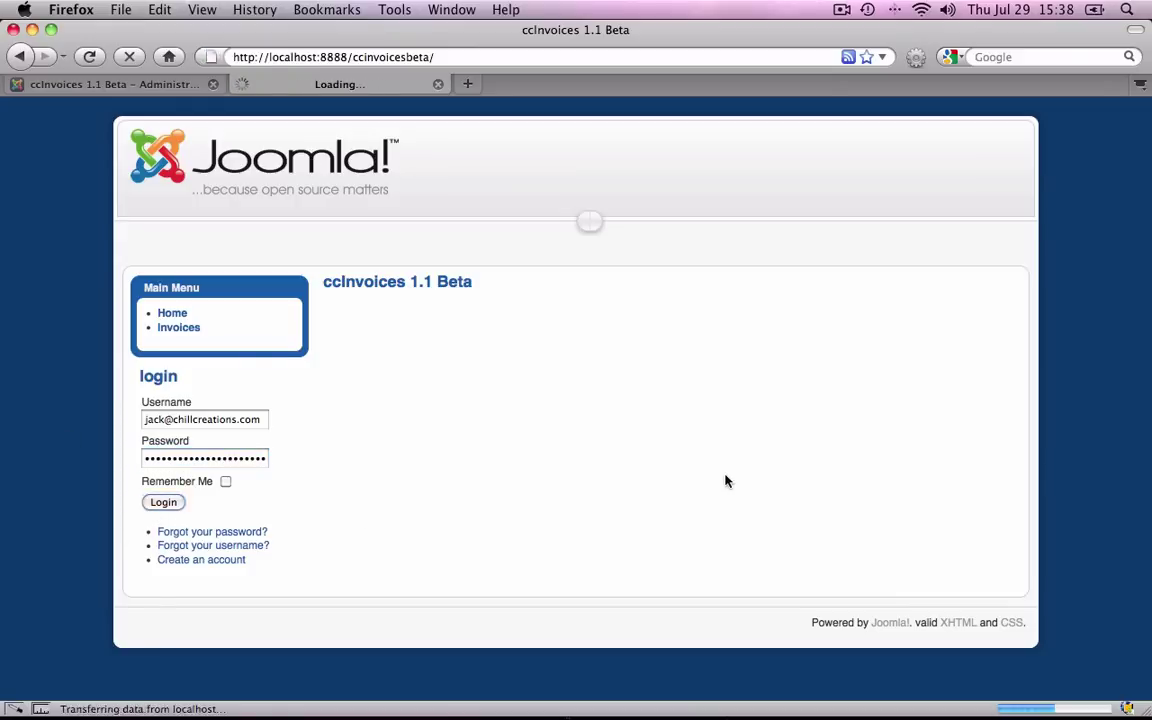
{"action": "left_click", "coordinate": [175, 330]}
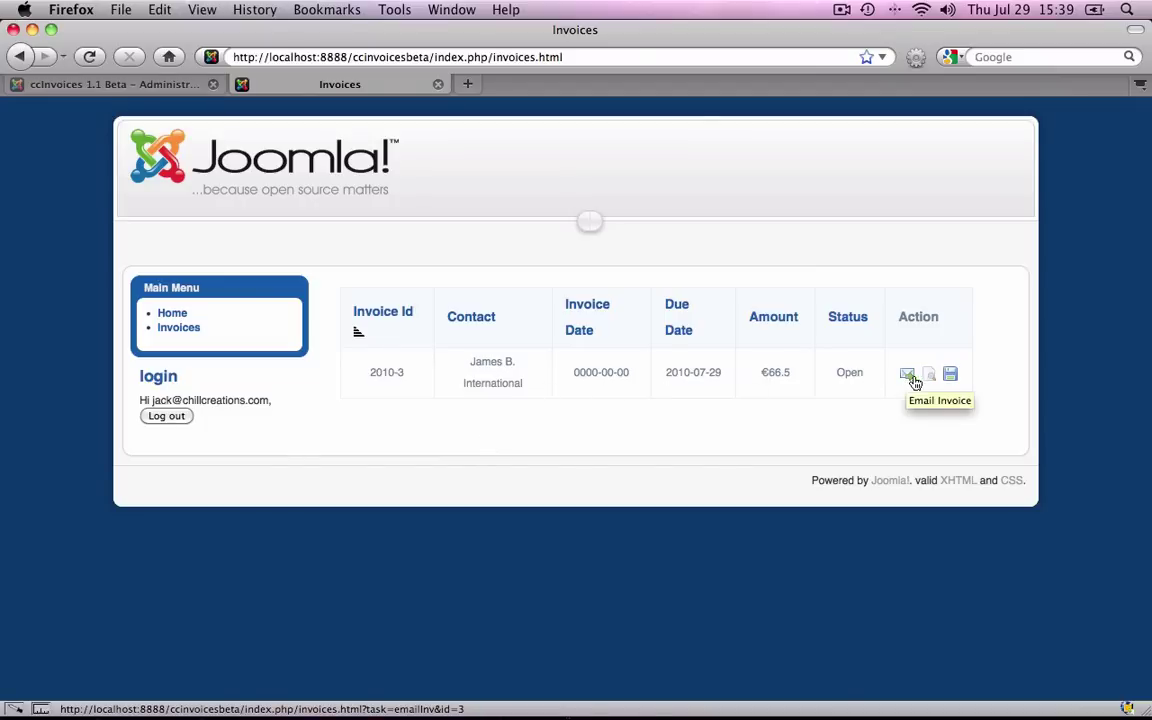
Preview invoice 2010-3 in the lightbox, then download it as 2010-3.pdf and cancel opening it.
{"action": "left_click", "coordinate": [930, 377]}
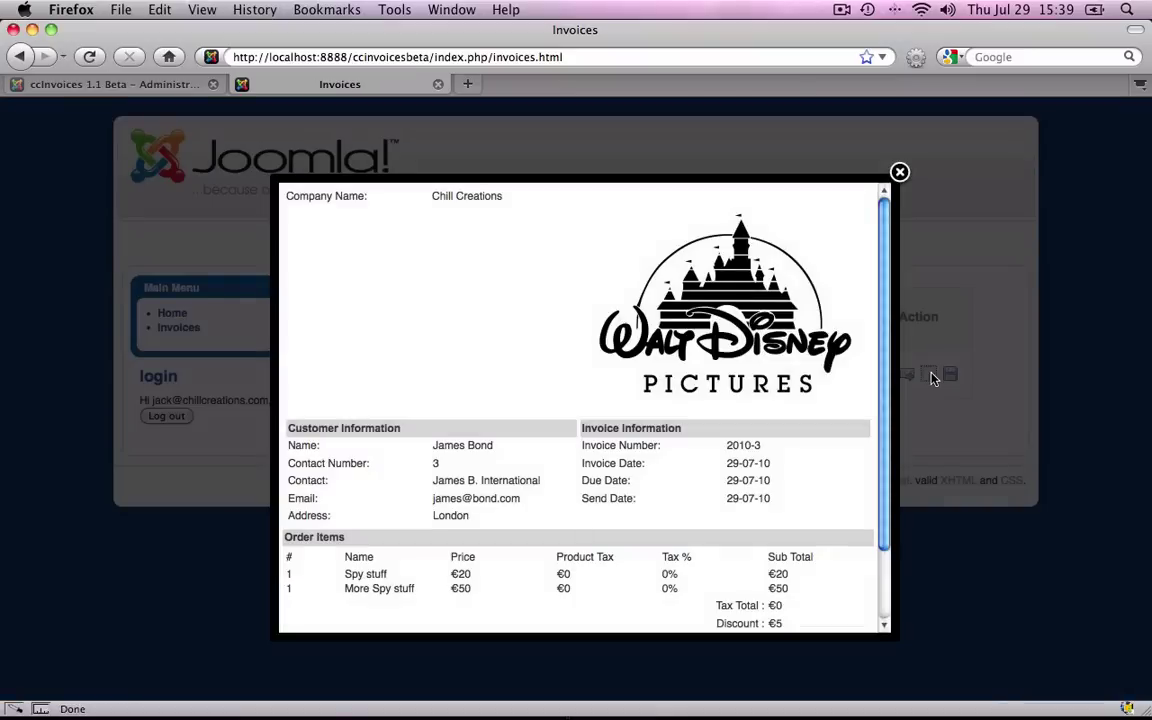
{"action": "scroll", "coordinate": [675, 347], "scroll_direction": "down", "scroll_amount": 2}
{"action": "scroll", "coordinate": [675, 347], "scroll_direction": "up", "scroll_amount": 2}
{"action": "left_click", "coordinate": [900, 172]}
{"action": "left_click", "coordinate": [948, 375]}
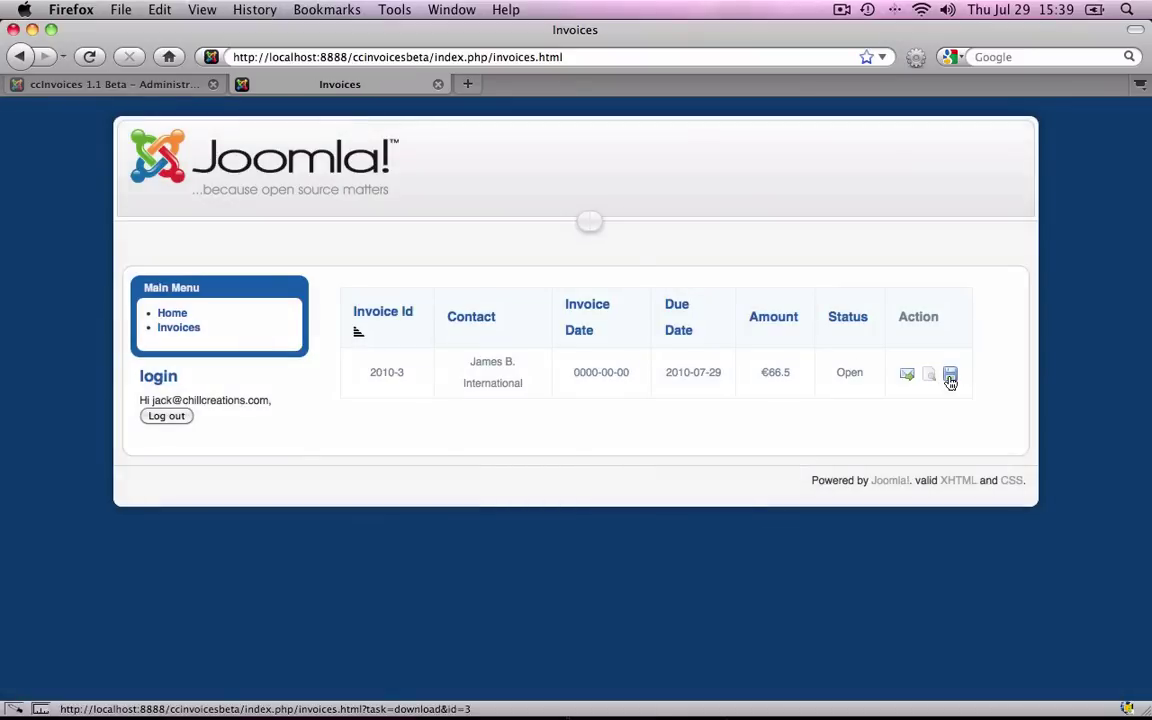
{"action": "left_click", "coordinate": [388, 487]}
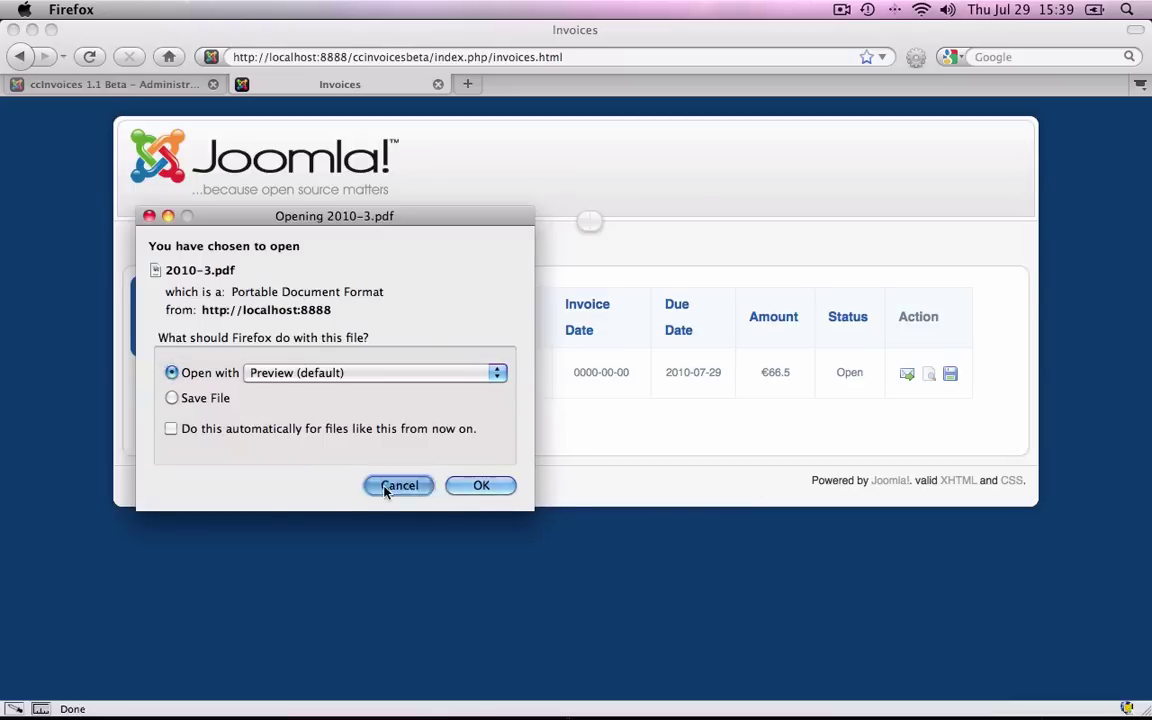